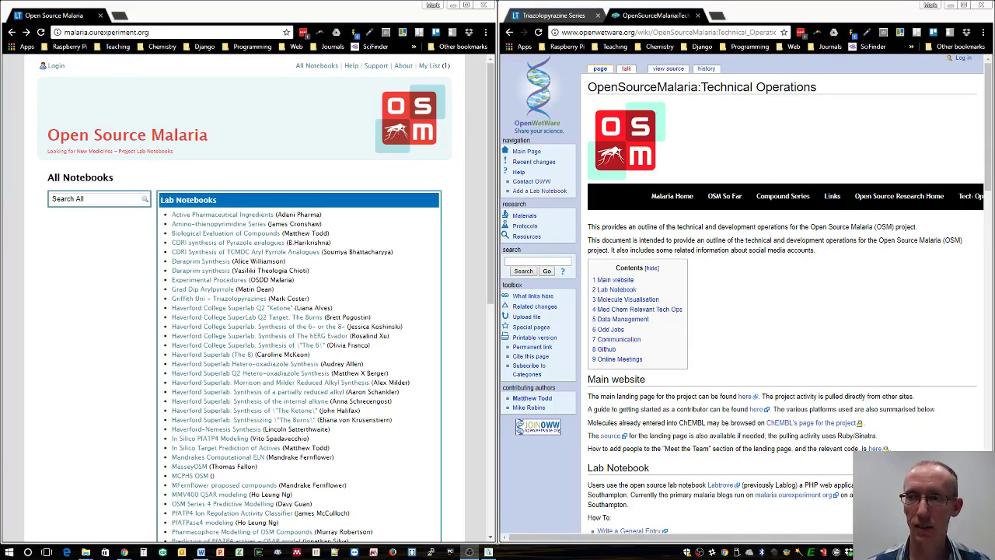
Step: Scroll the Technical Operations wiki page down to its Lab Notebook 'How To' guides
scroll(899, 349, "right", 3)
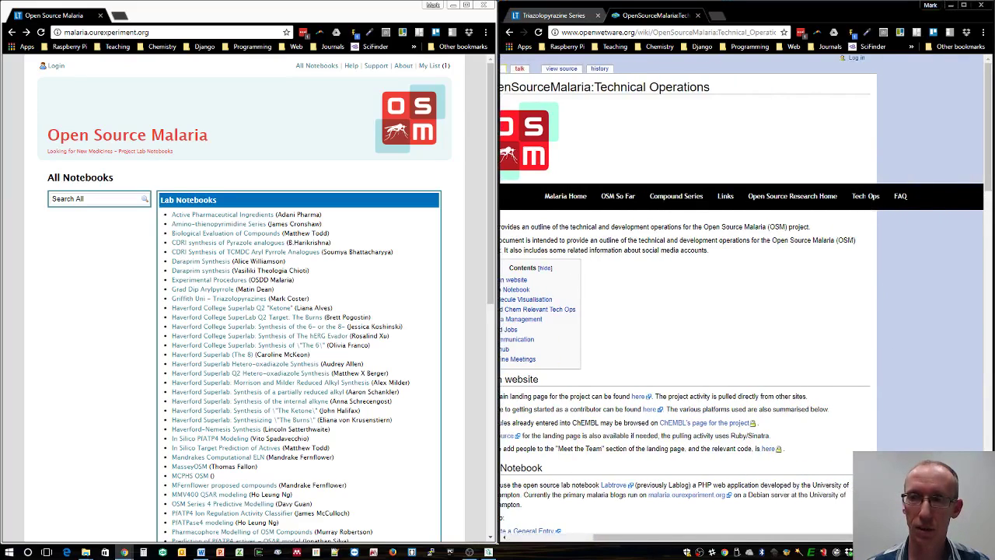
scroll(596, 538, "left", 3)
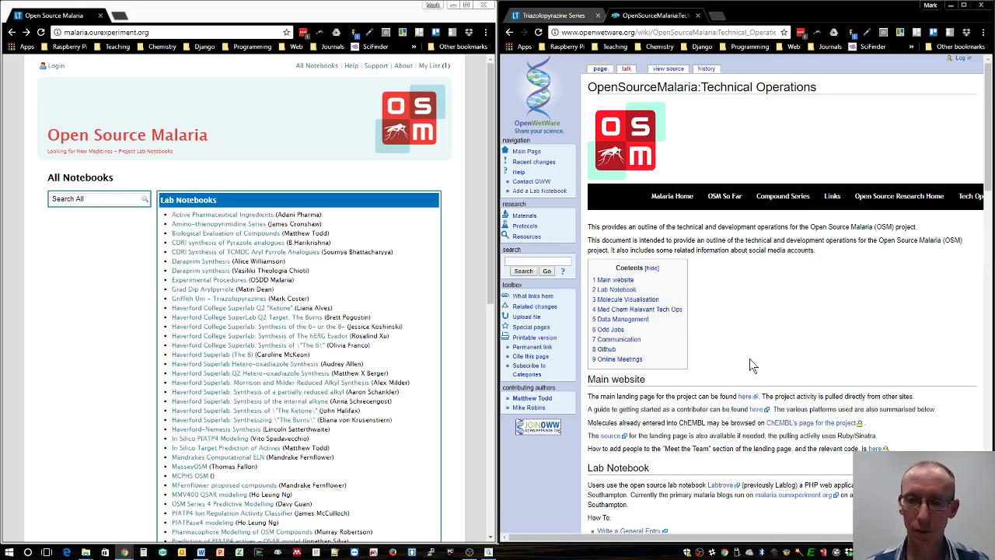
scroll(752, 366, "down", 5)
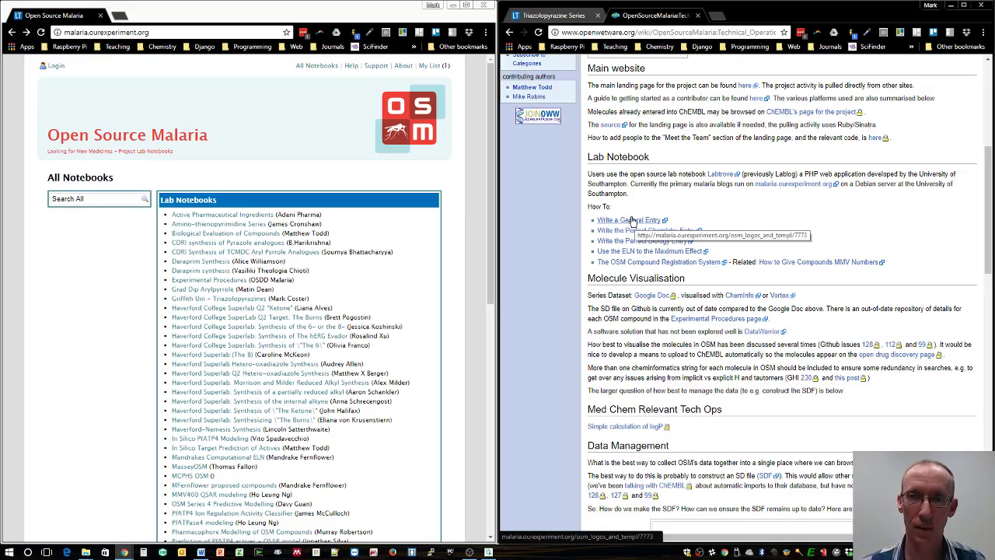
Step: Open the 'Write a General Entry' guide and scroll through it
left_click(633, 220)
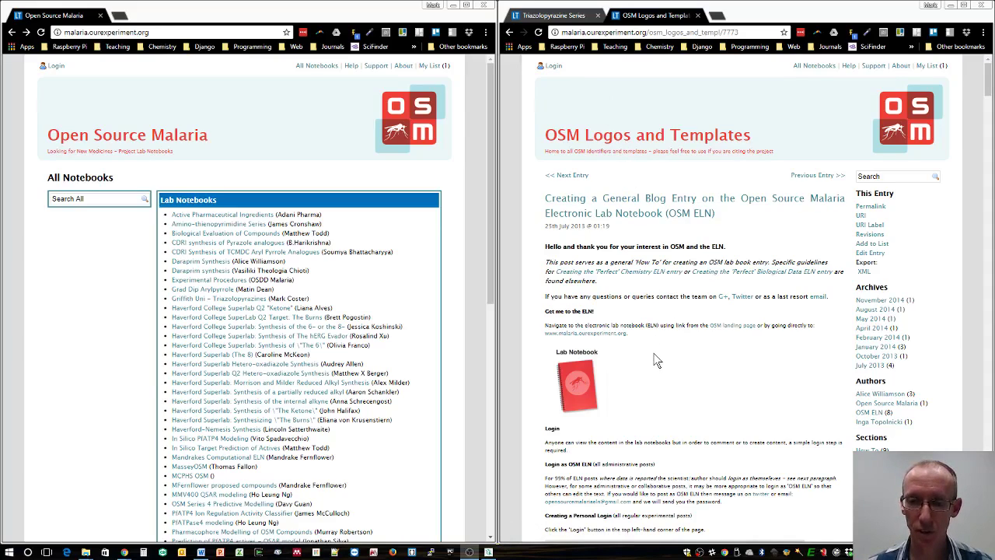
scroll(655, 360, "down", 4)
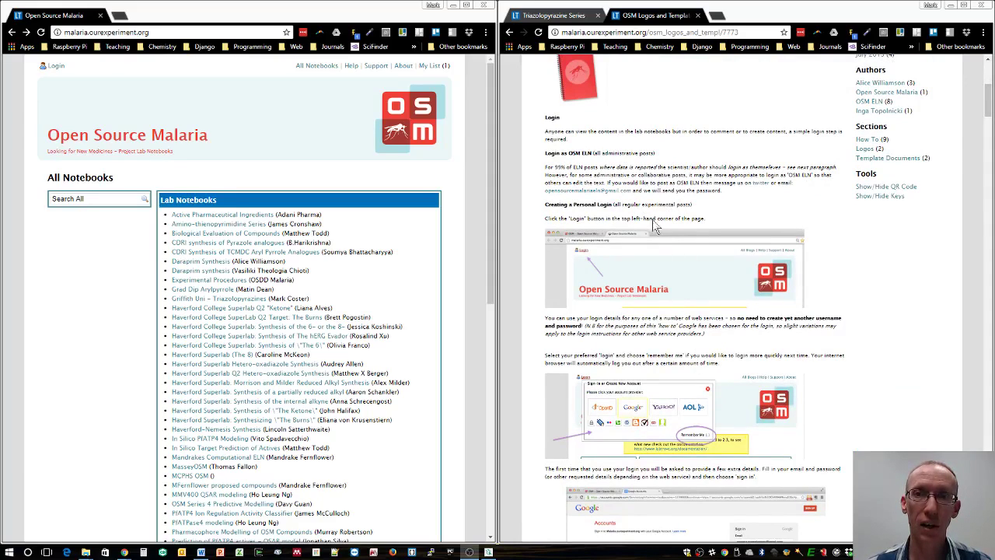
scroll(645, 218, "up", 5)
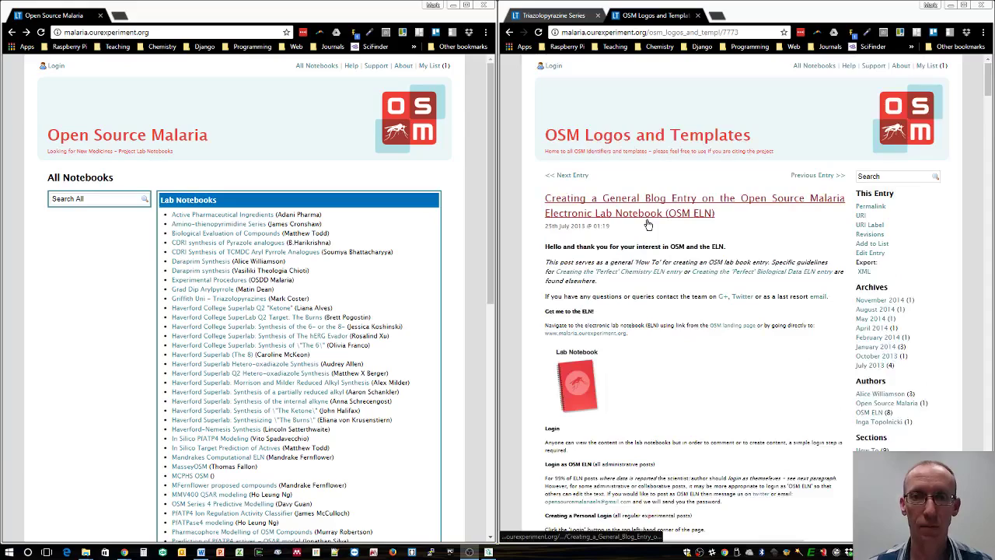
Step: Log in to LabTrove through Google, using the second listed account
left_click(553, 65)
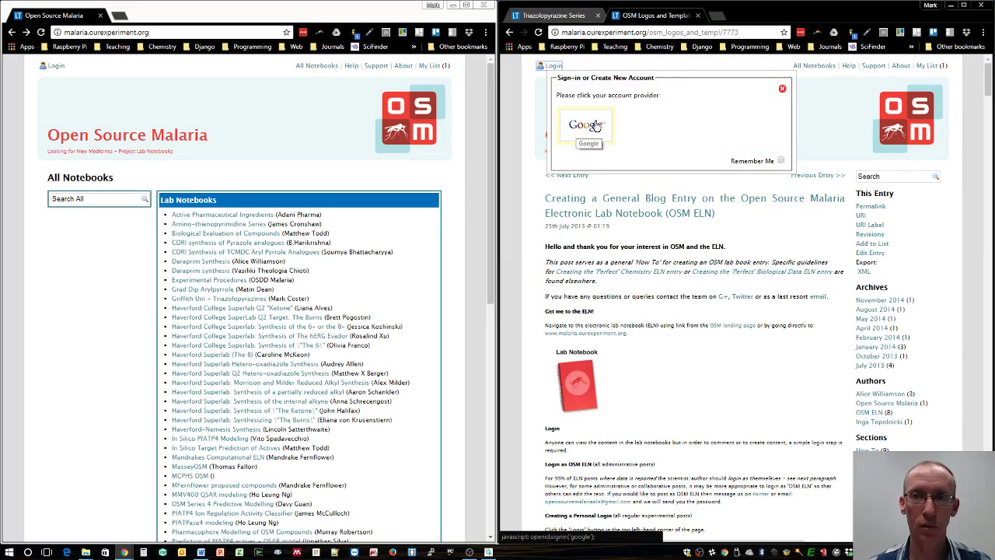
left_click(595, 124)
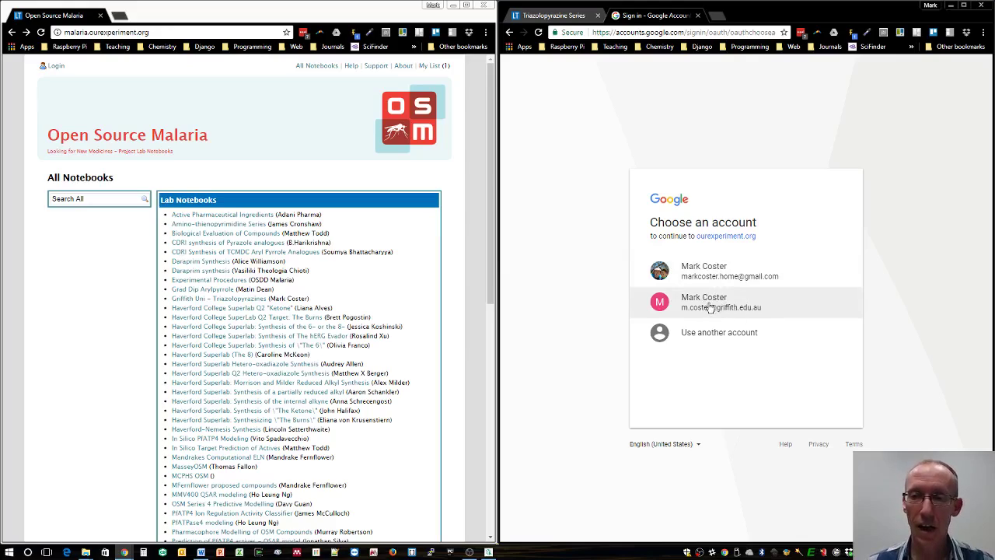
left_click(662, 304)
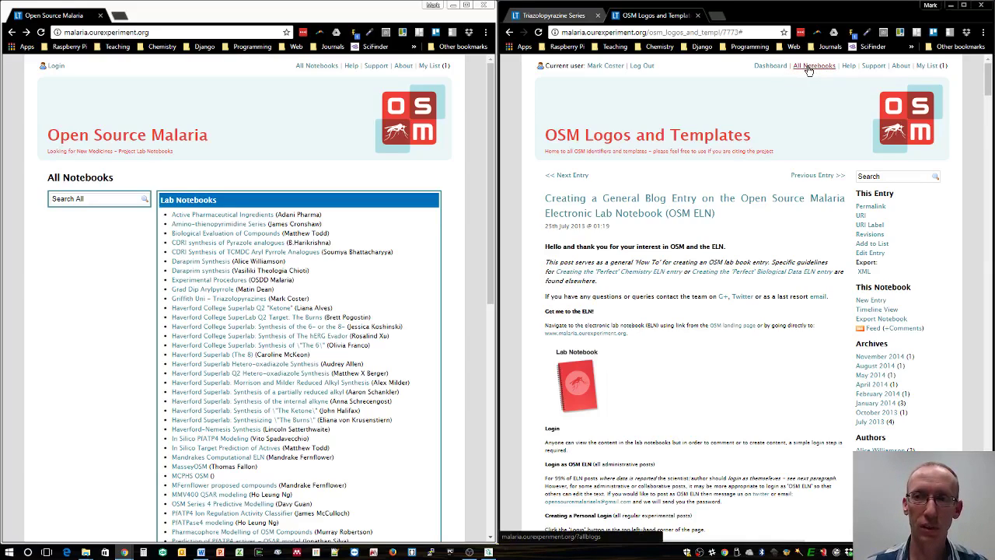
Step: Open All Notebooks and scroll down to the Triazolopyrazine Series notebooks
left_click(809, 68)
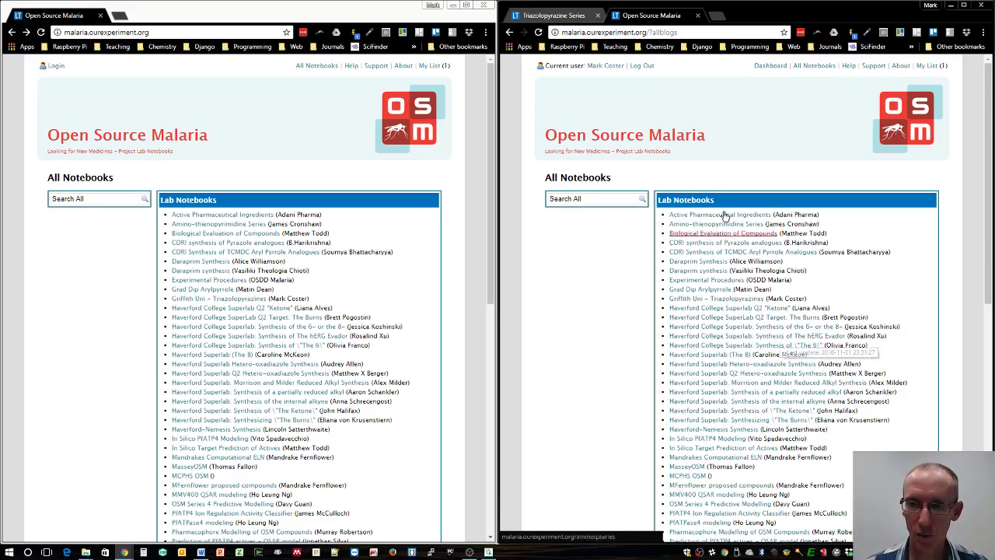
scroll(762, 394, "down", 5)
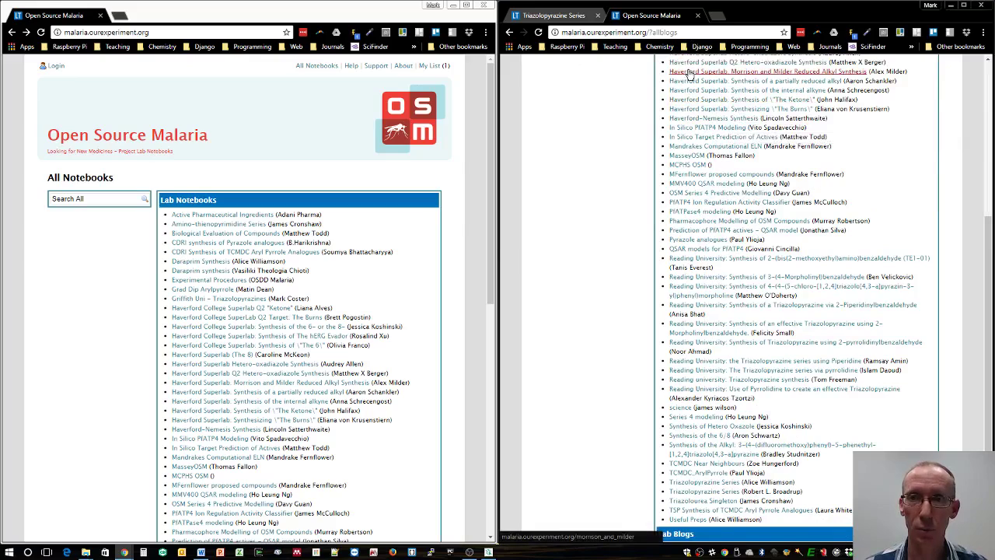
scroll(689, 75, "up", 5)
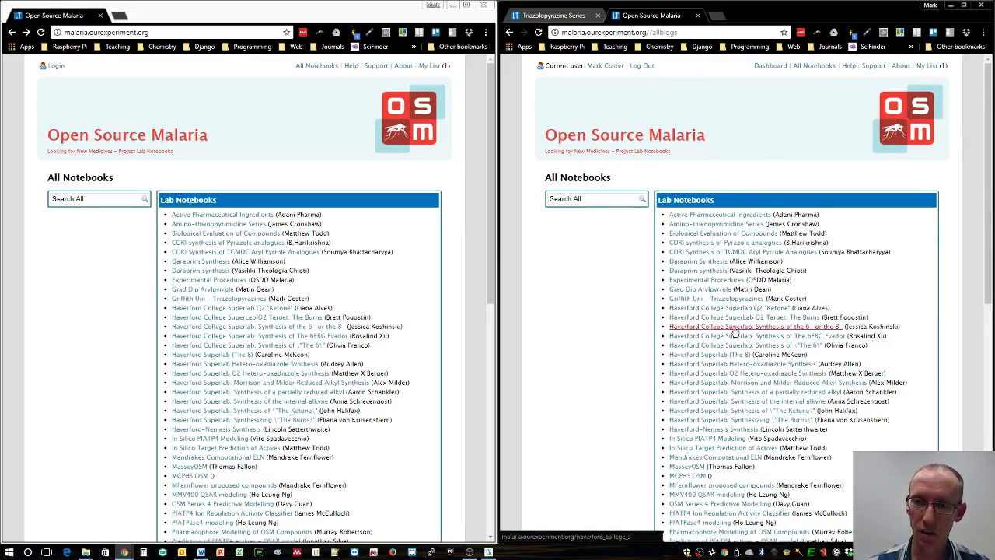
scroll(742, 365, "down", 5)
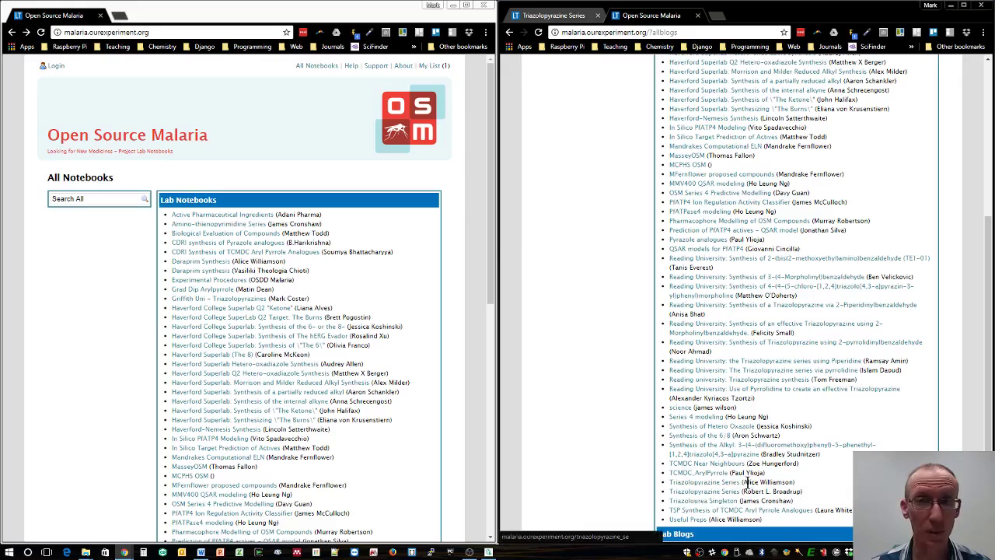
left_click(716, 483)
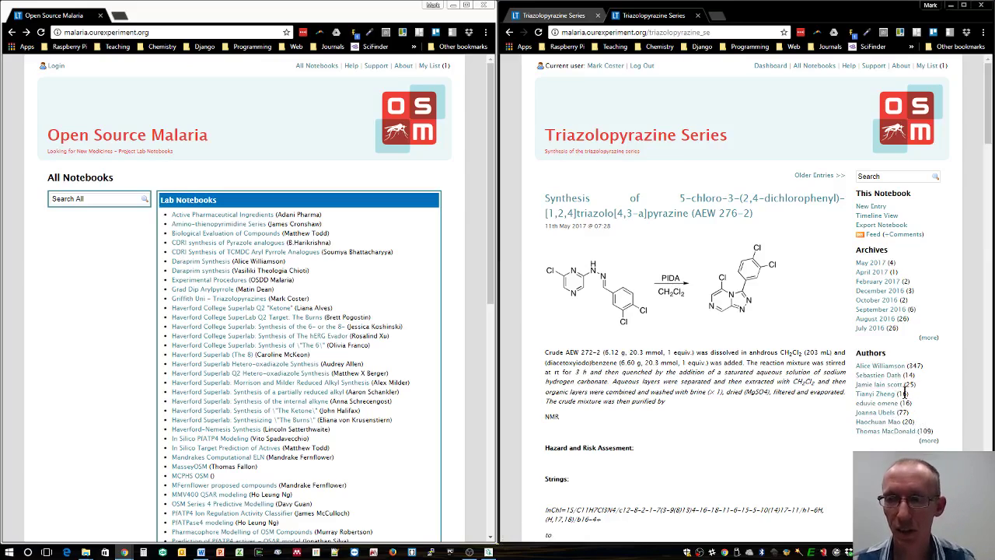
left_click(872, 367)
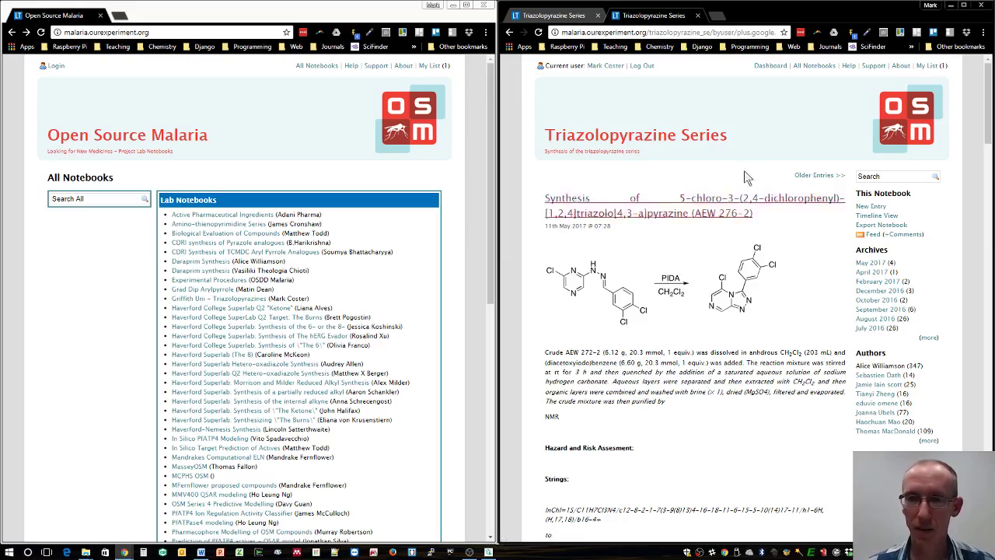
left_click(821, 67)
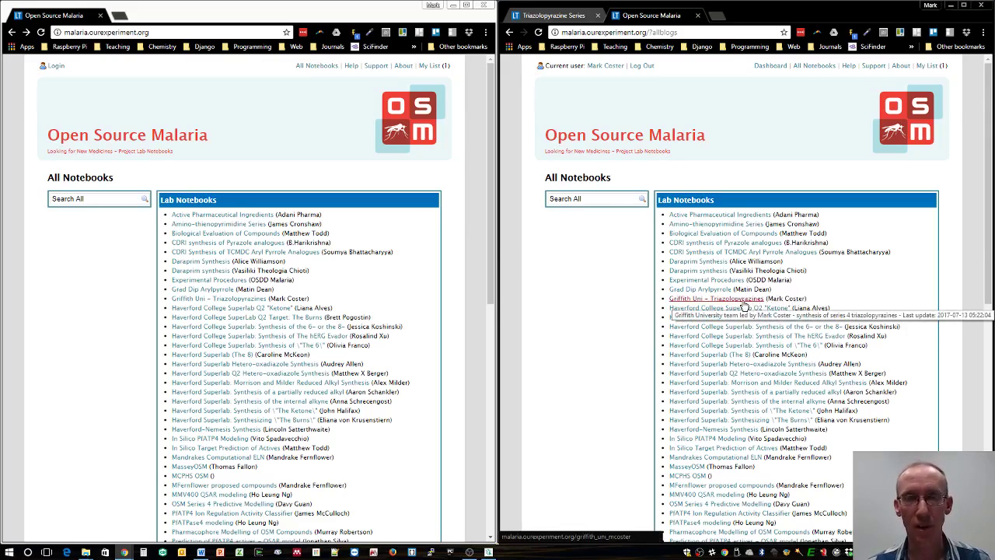
Step: Open the Griffith Uni – Triazolopyrazines notebook and highlight its '[link to GitHub Issue]' placeholder
left_click(743, 303)
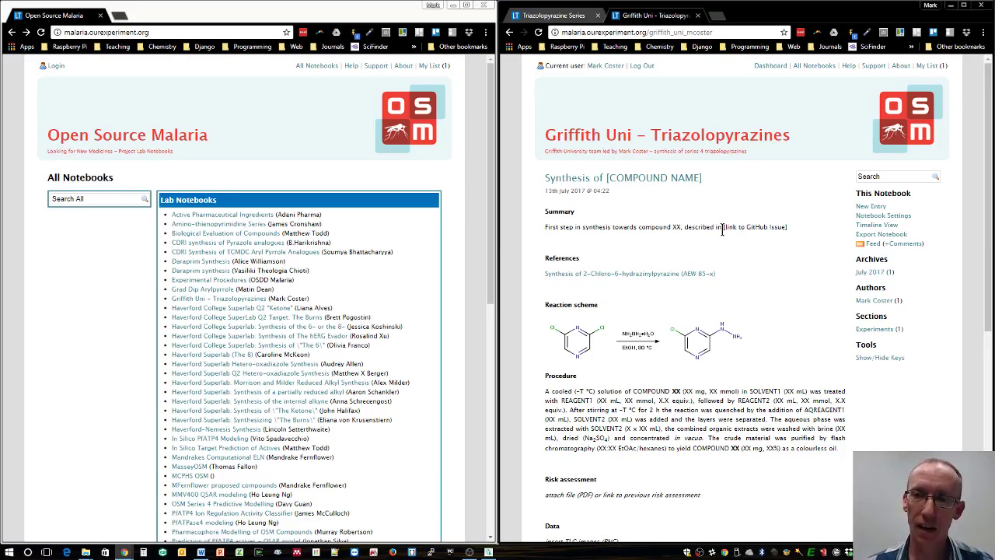
left_click_drag(724, 227, 782, 228)
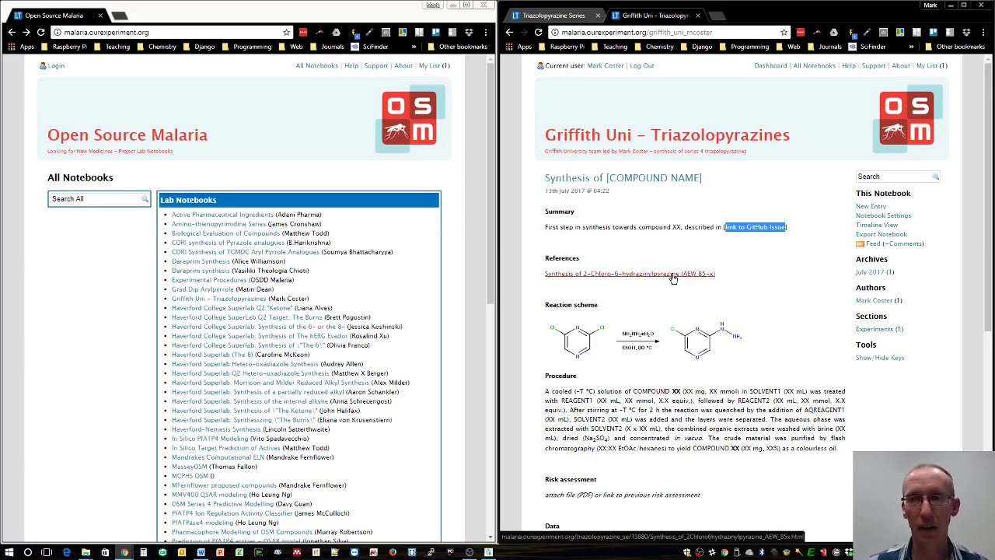
left_click(664, 275)
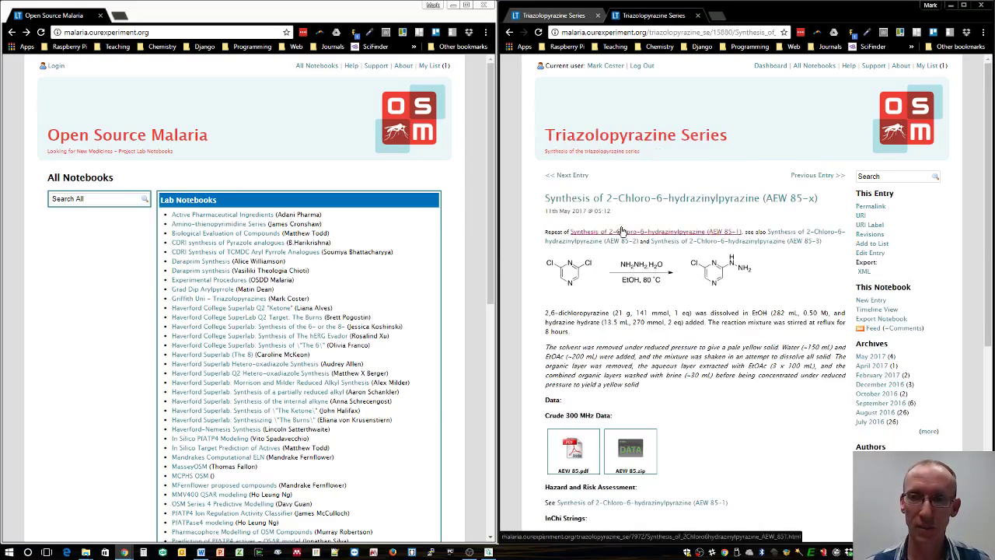
left_click(509, 32)
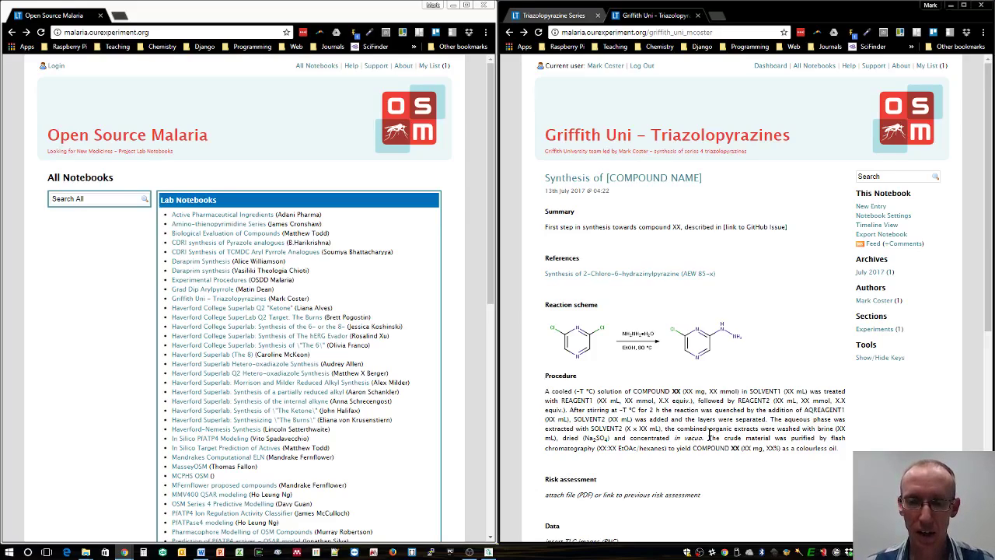
scroll(709, 437, "down", 4)
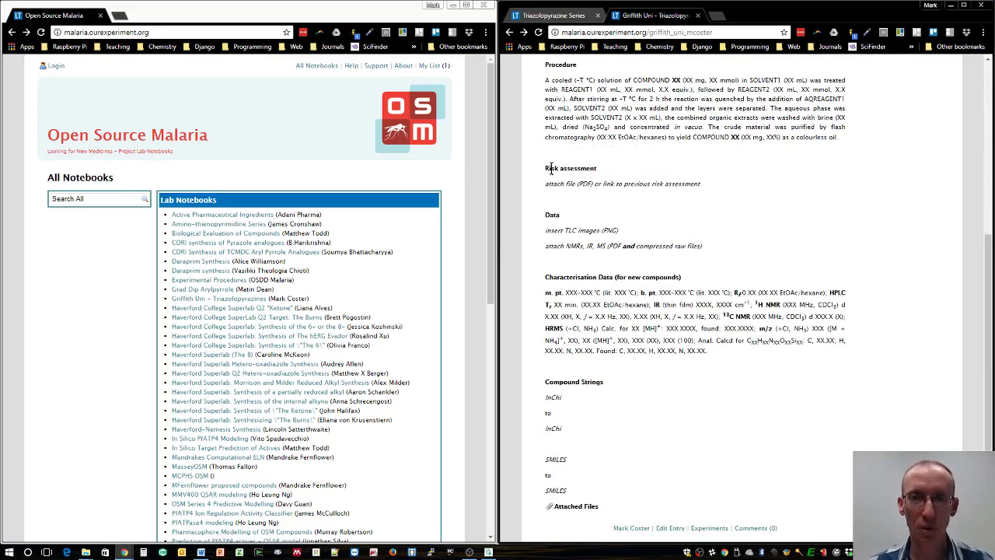
left_click_drag(544, 166, 709, 180)
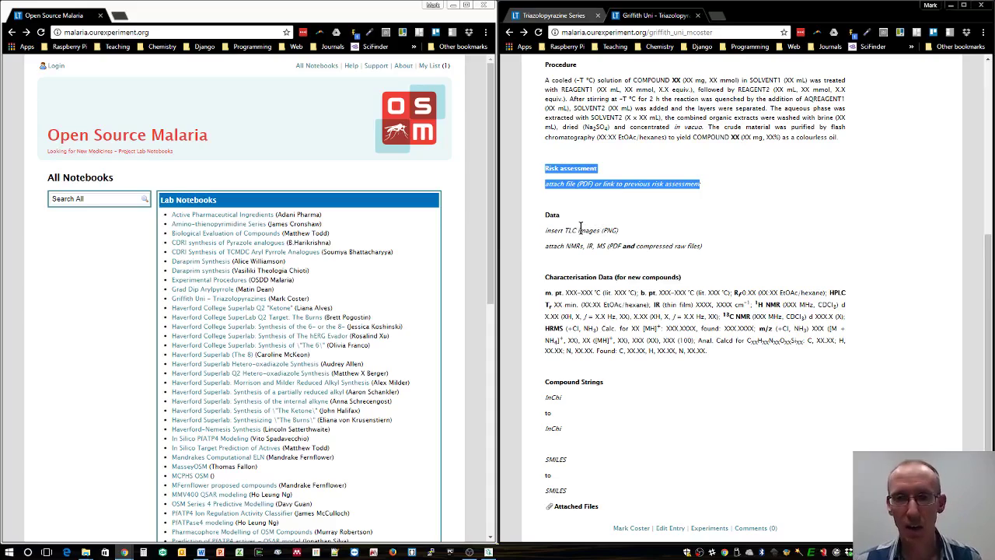
left_click_drag(604, 230, 614, 228)
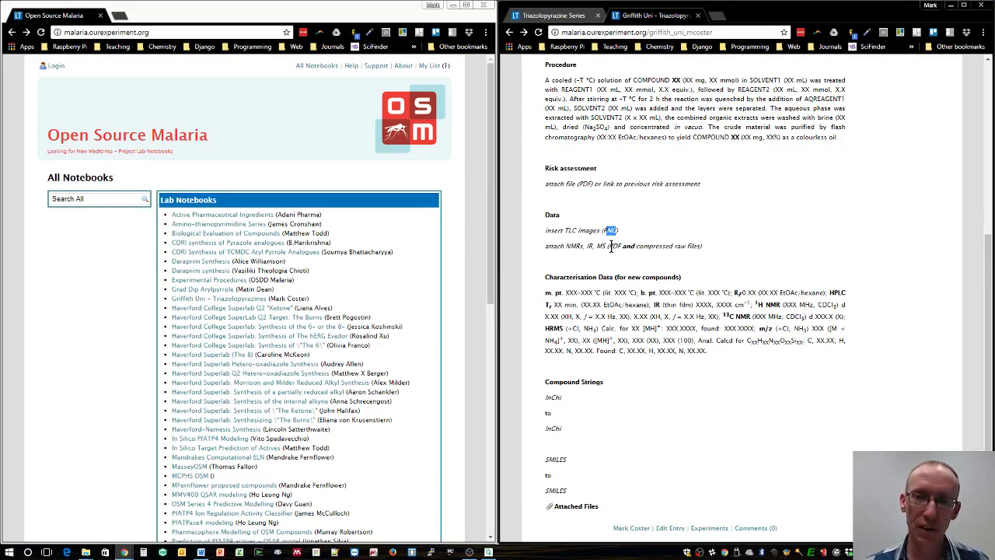
left_click_drag(611, 247, 618, 245)
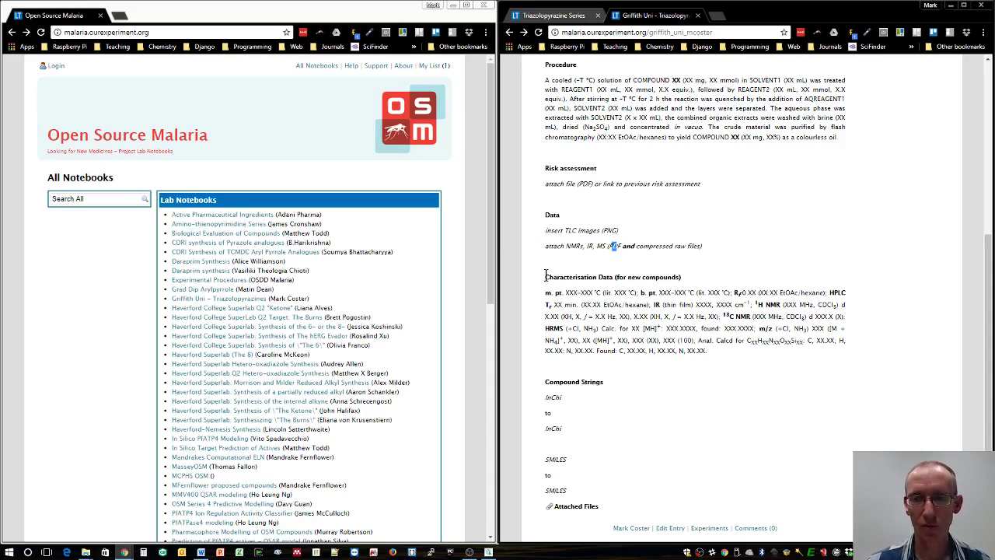
Step: Highlight the Characterisation Data heading and paragraph in the template entry
left_click_drag(545, 277, 730, 360)
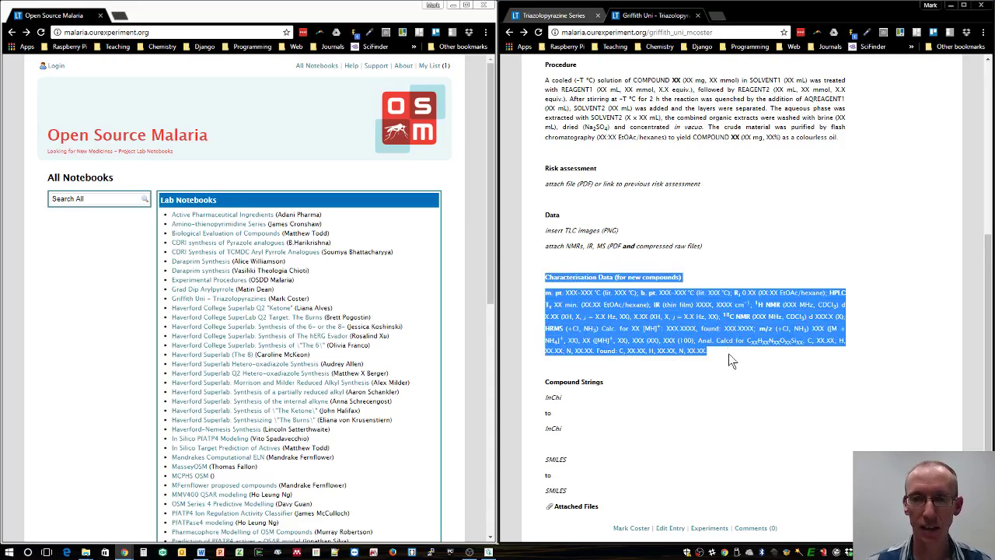
left_click(698, 280)
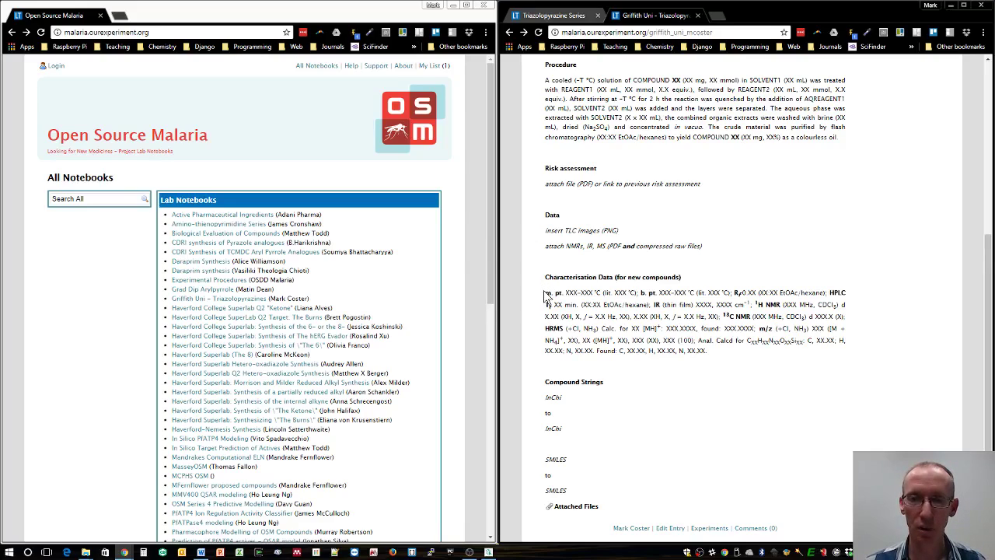
left_click_drag(545, 296, 719, 357)
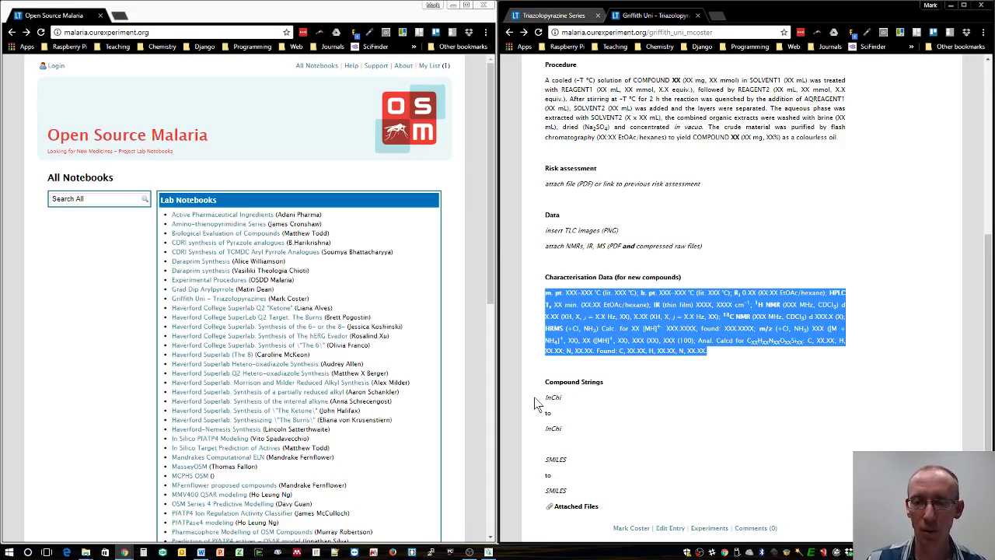
Step: Highlight both InChi placeholders under Compound Strings, then scroll back to the entry title
scroll(593, 406, "down", 1)
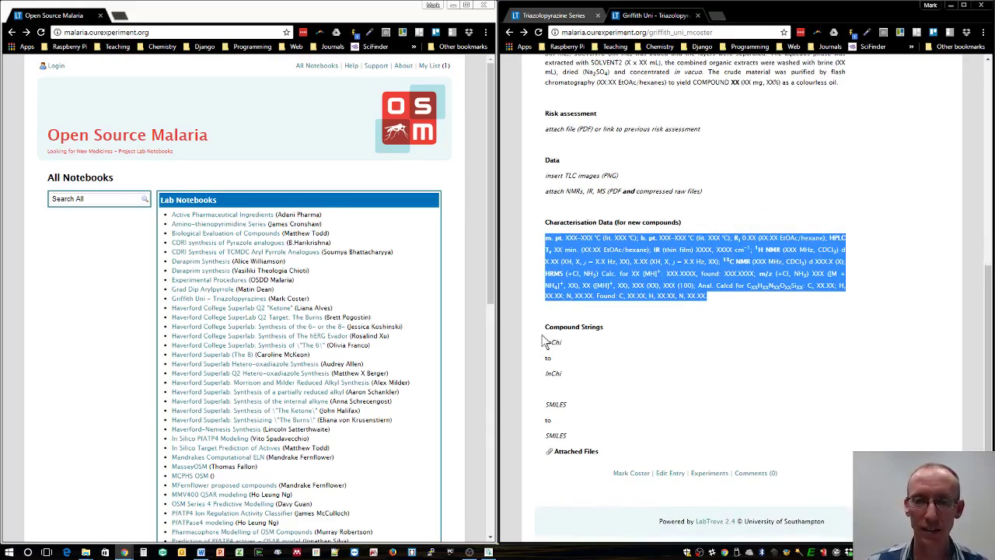
left_click_drag(544, 342, 565, 342)
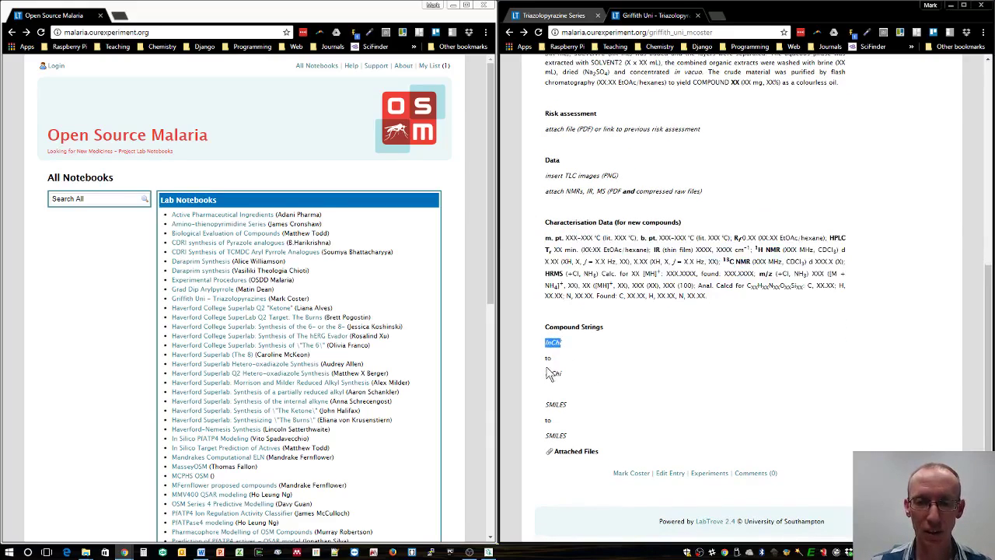
left_click_drag(545, 374, 567, 374)
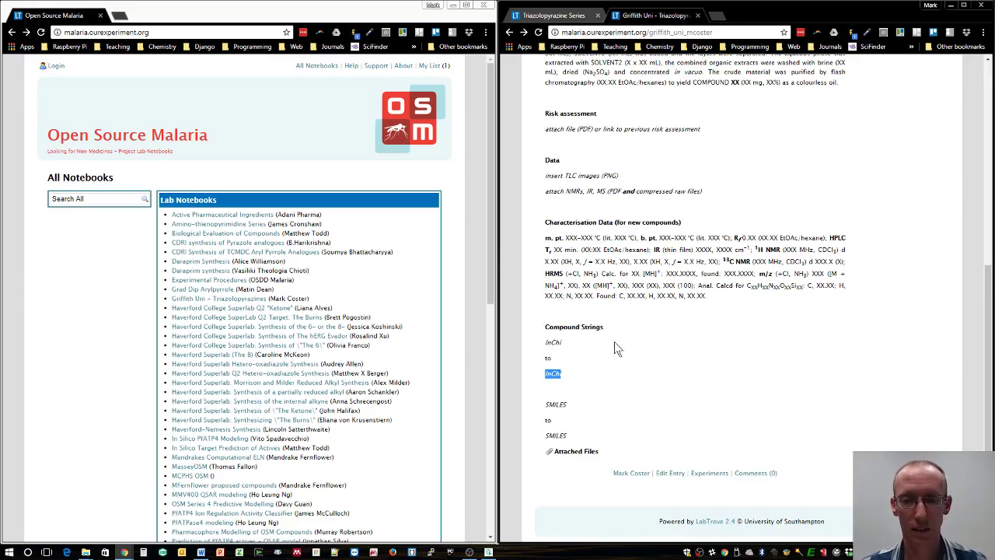
scroll(632, 382, "up", 4)
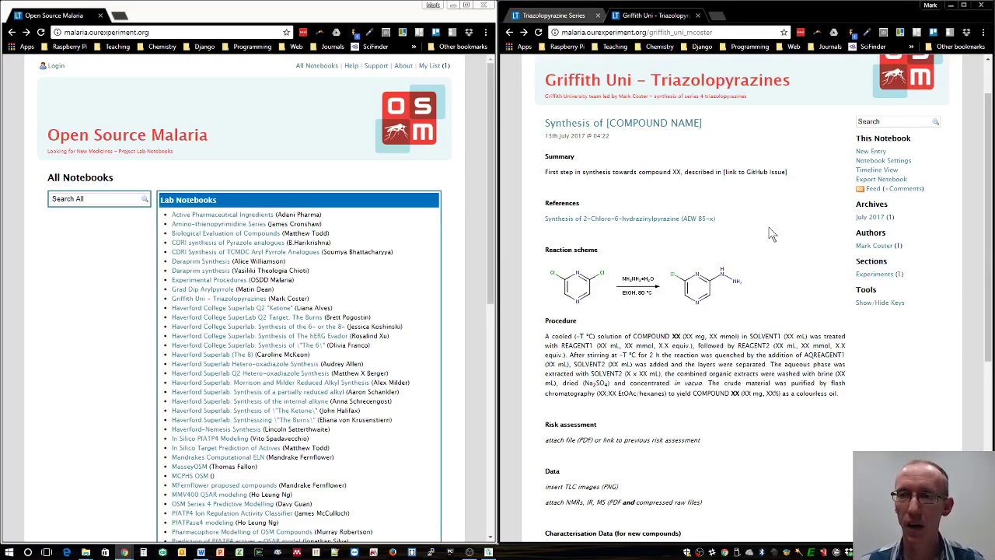
Step: Create a new entry and fill its title 'Synthesis of [COMPOUND NAME]' from the autofill suggestion
left_click(871, 152)
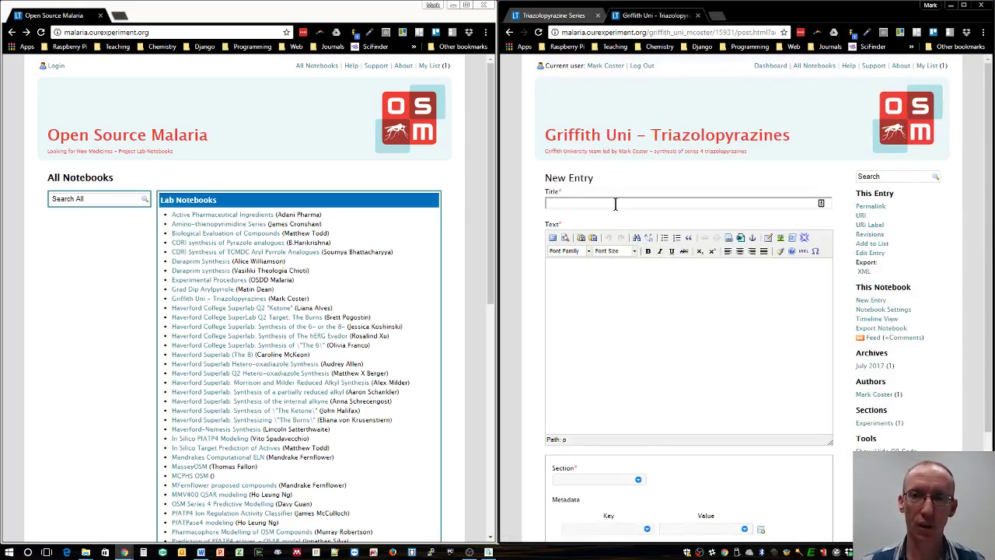
left_click(615, 203)
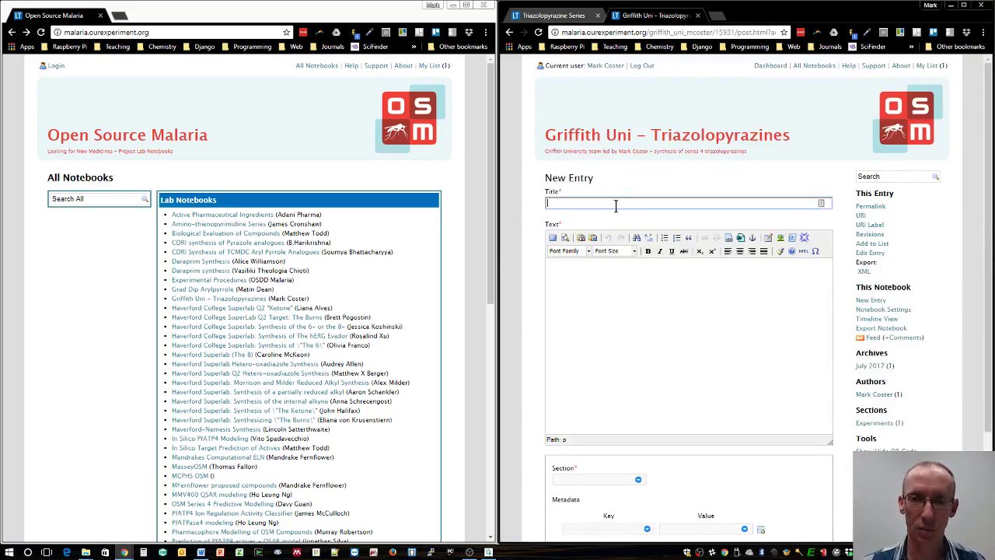
type("Syntyhe")
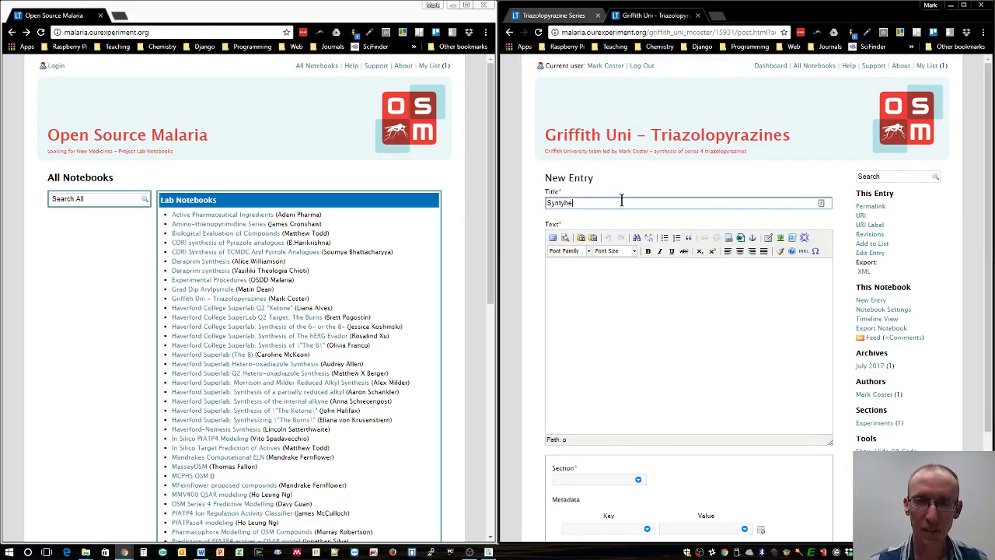
key("BackSpace")
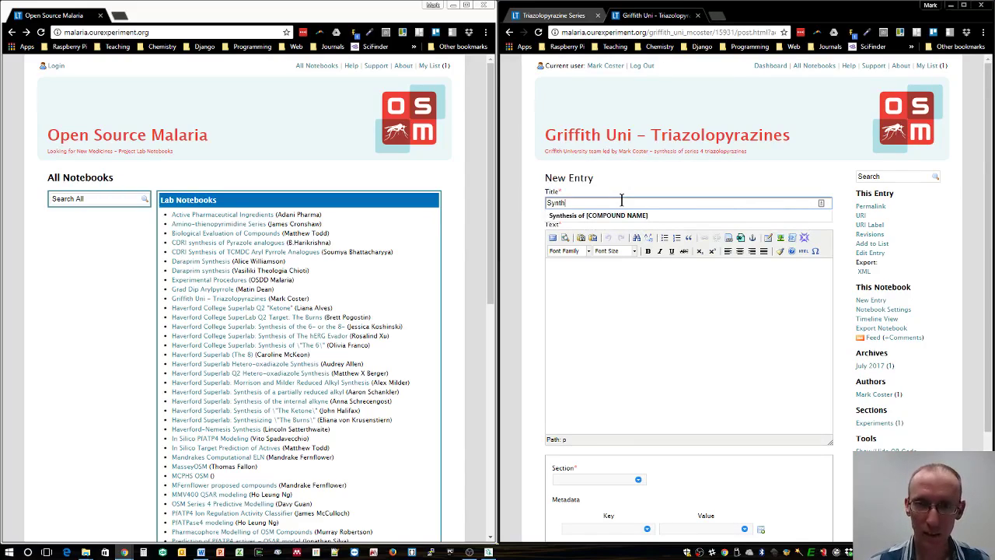
type("hesis")
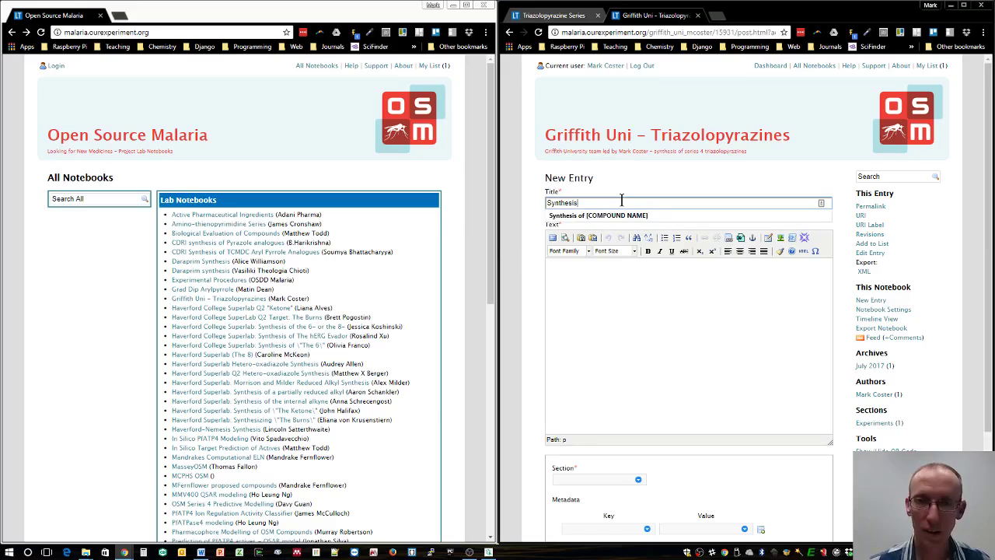
left_click(597, 215)
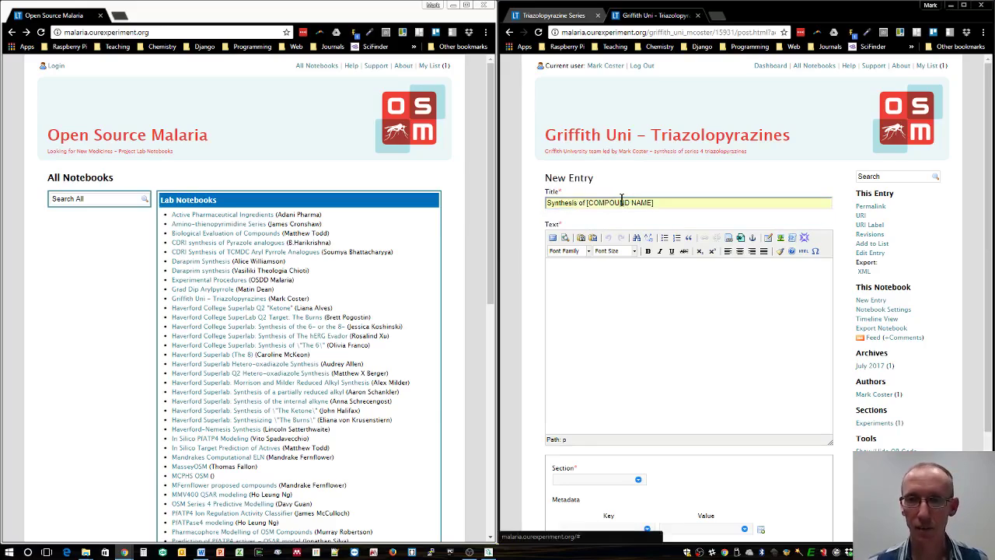
Step: Link the Triazolopyrazine Series notebook's February 2017 entry AEW 323-1 into the entry text
left_click(728, 238)
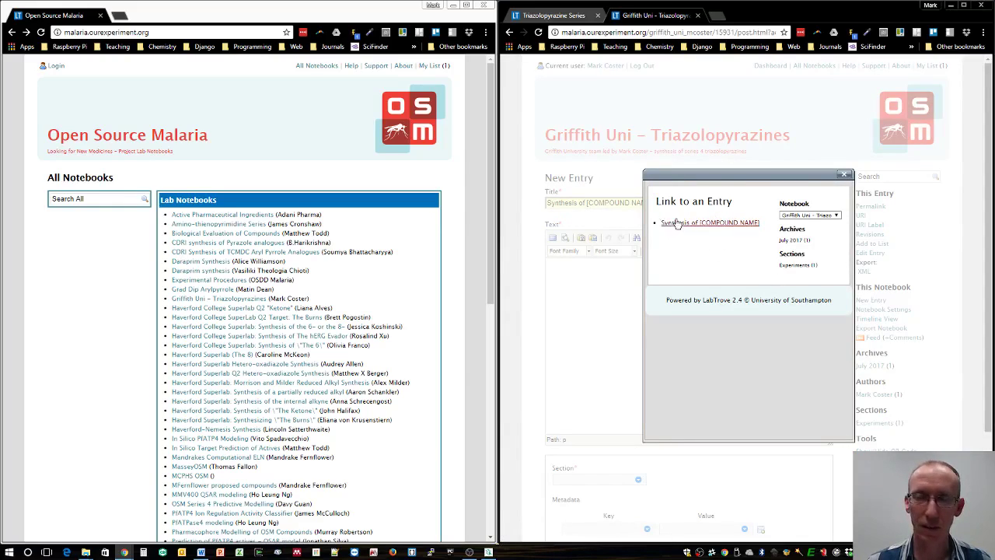
left_click(814, 215)
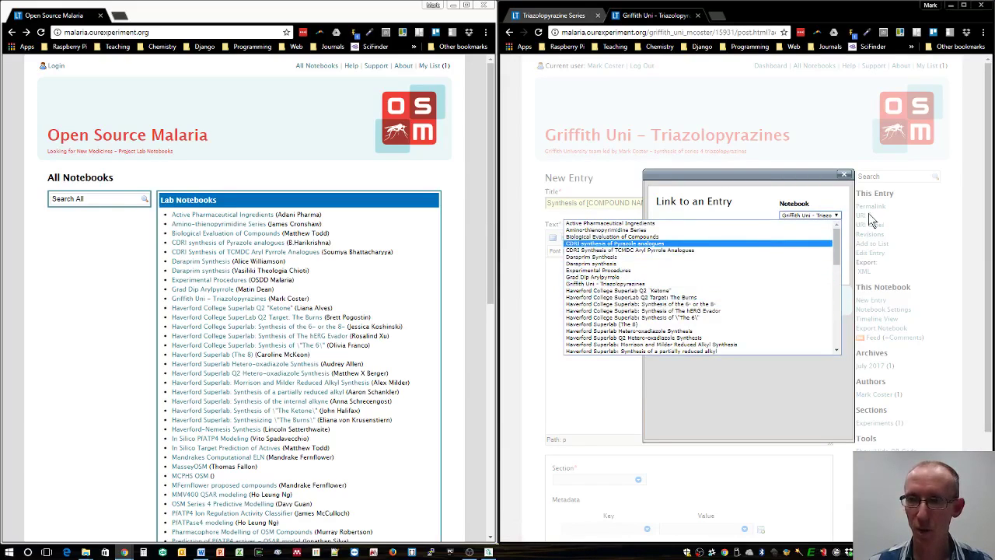
left_click(836, 217)
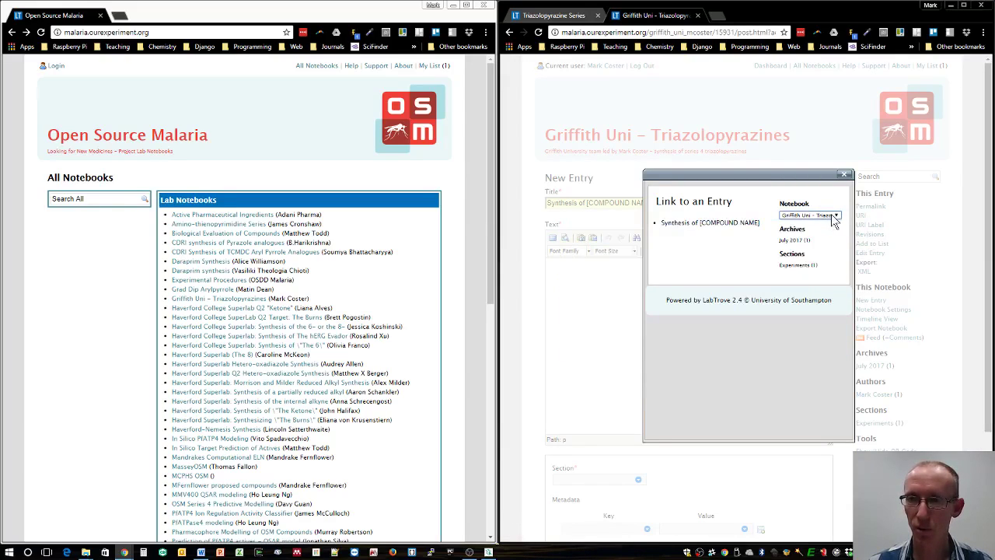
left_click(809, 215)
scroll(657, 313, "down", 10)
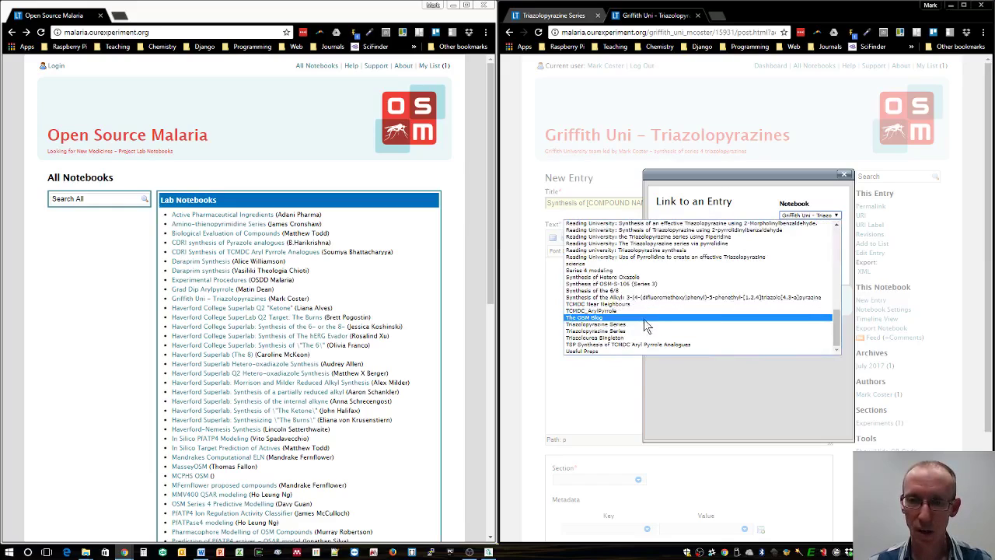
left_click(621, 324)
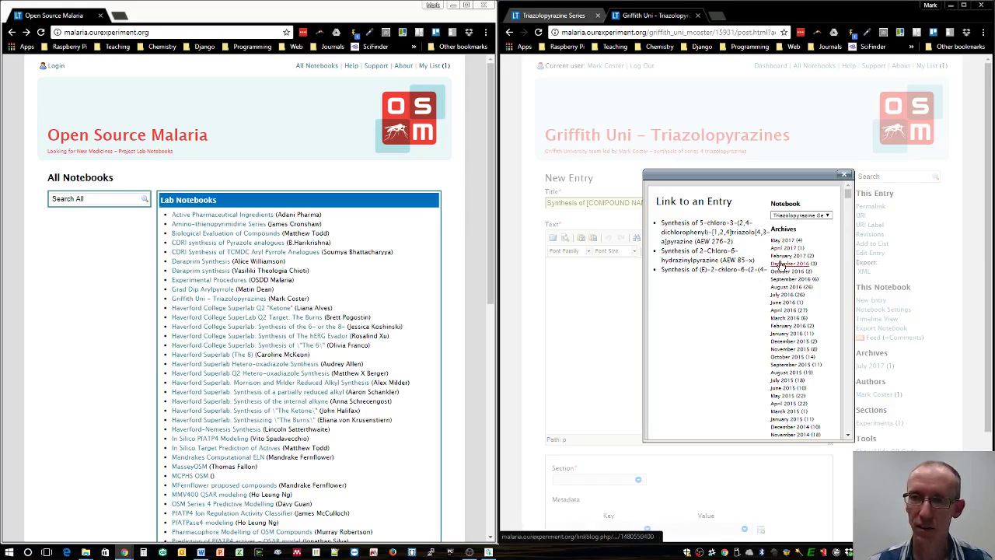
left_click(786, 255)
left_click(703, 233)
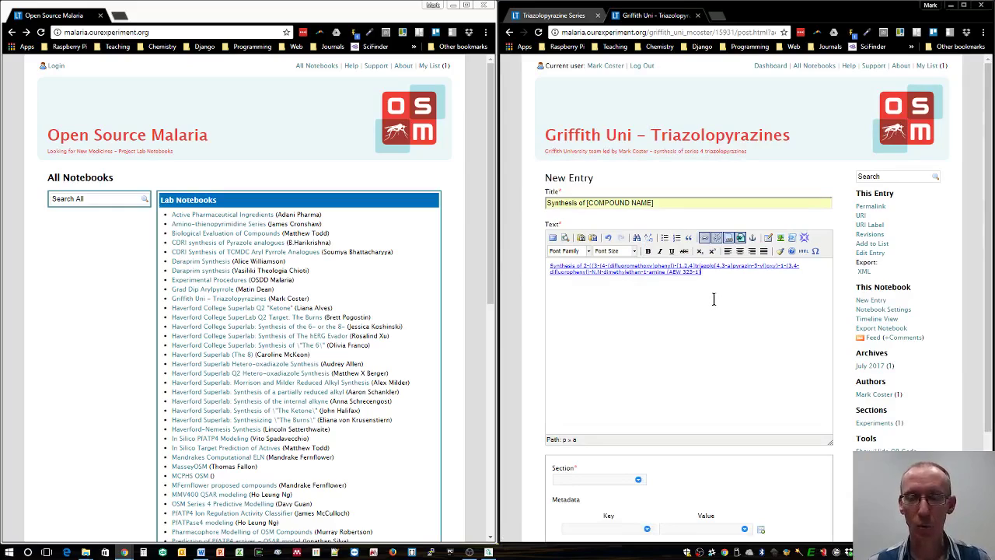
Step: Add a new empty line below the AEW 323-1 link
key("Return")
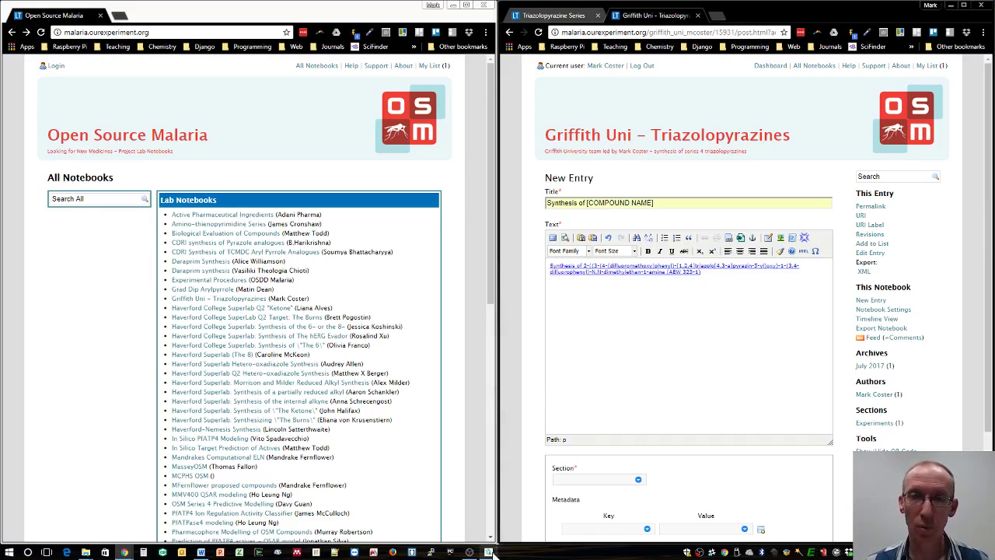
mouse_move(488, 550)
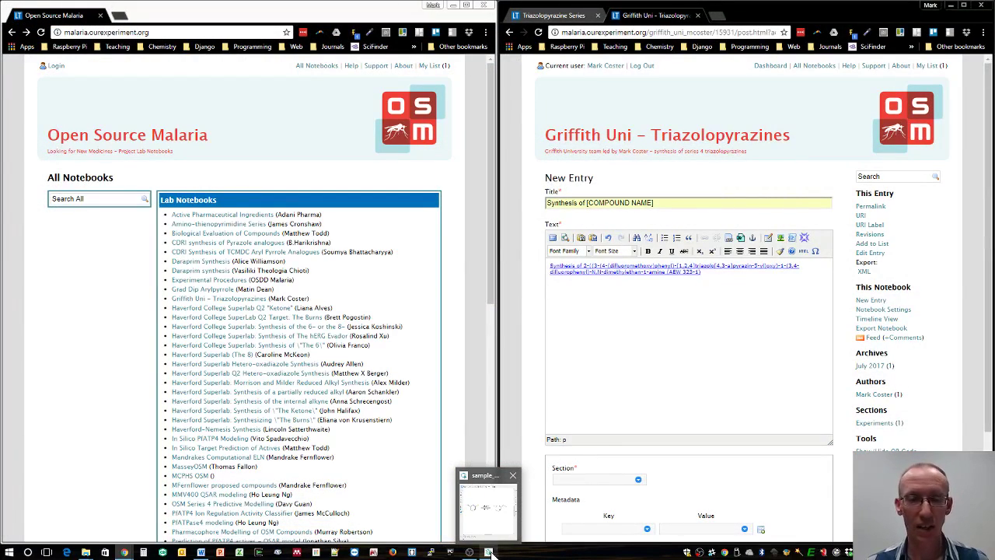
Step: Export the MarvinSketch reaction scheme as PNG to sample_scheme.png, overwriting the existing file
left_click(489, 551)
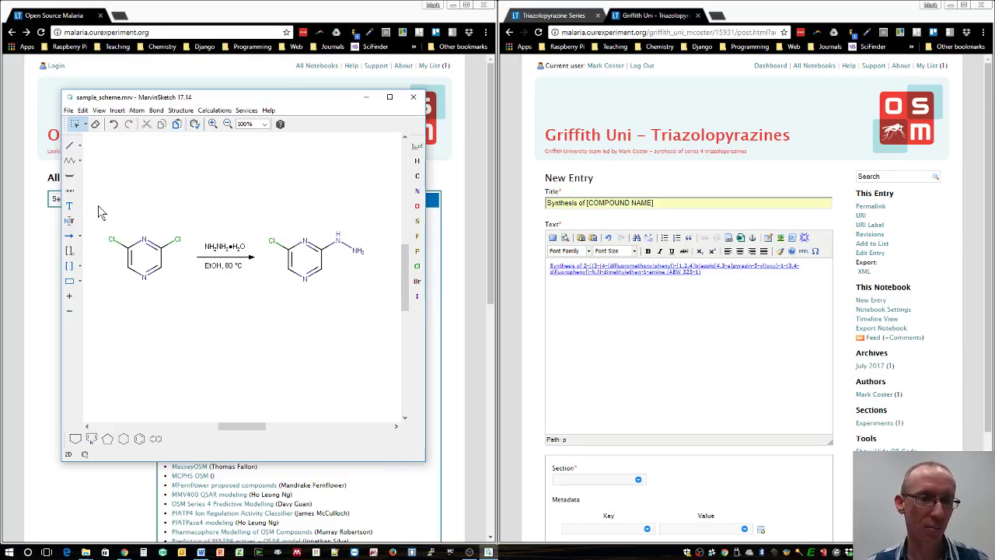
left_click(69, 110)
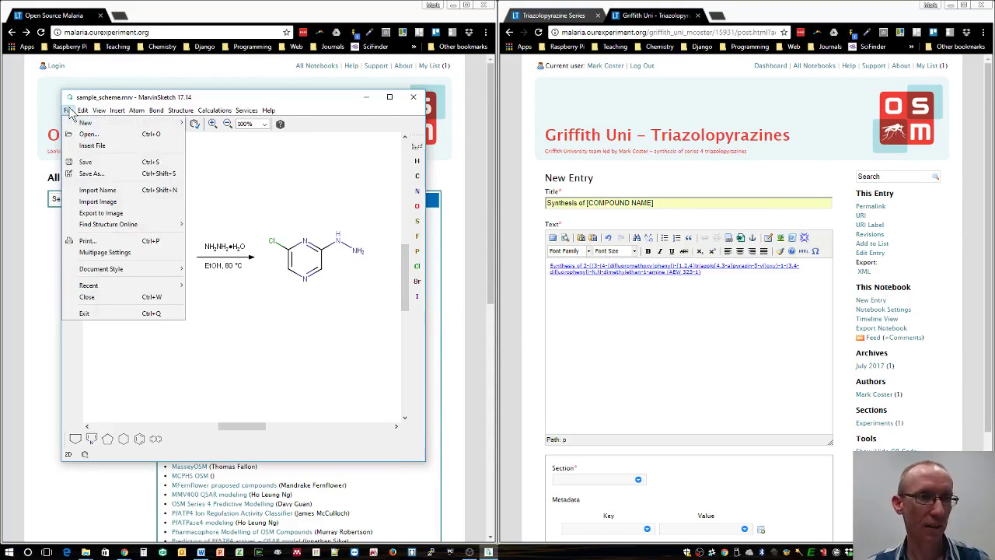
left_click(108, 215)
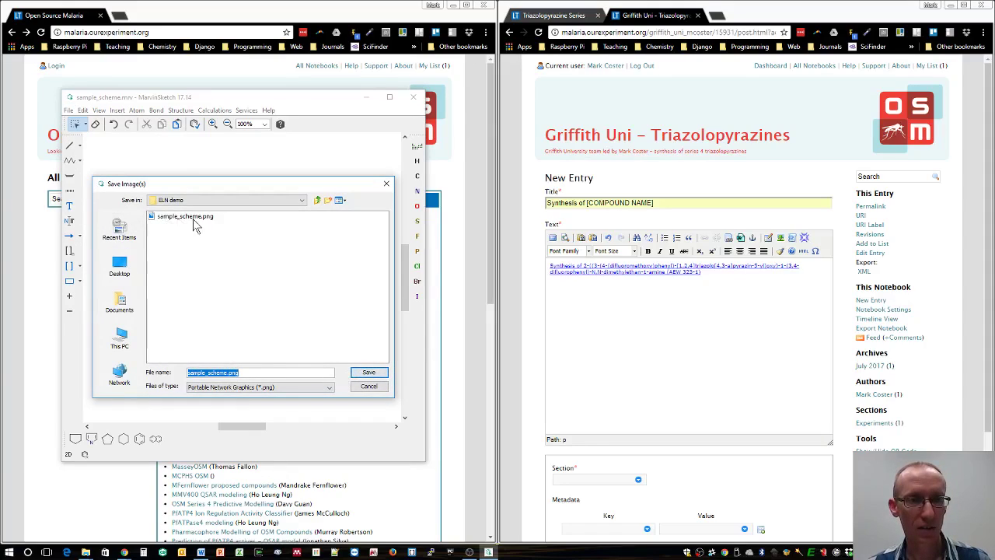
left_click(368, 373)
left_click(485, 289)
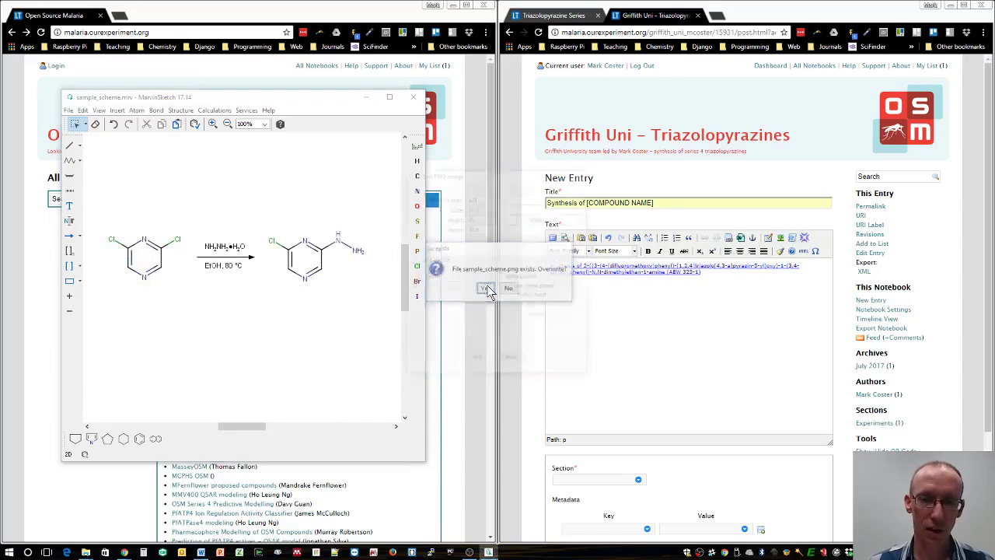
left_click(478, 361)
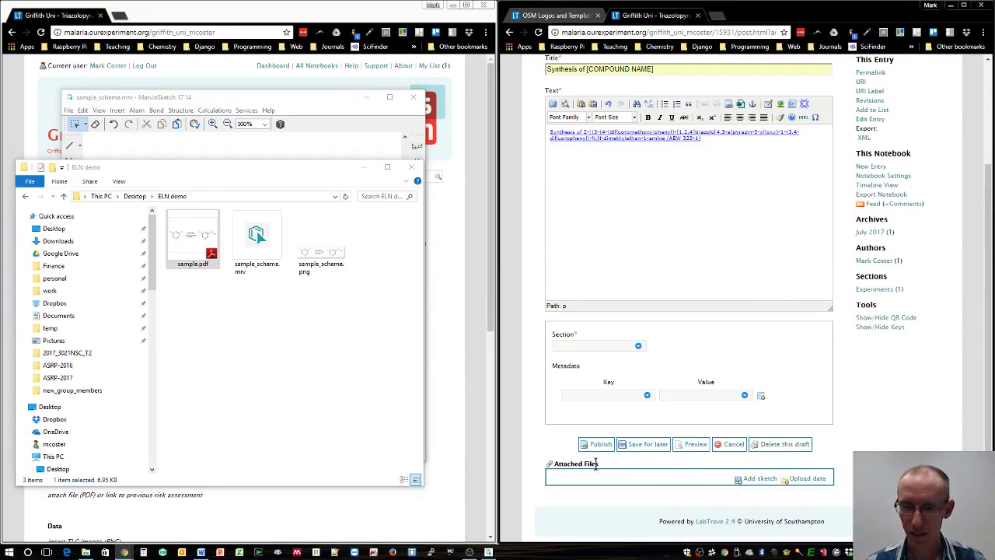
Step: Upload sample_scheme.png to the entry's Attached Files as data item 20828 and close the upload window
left_click(815, 482)
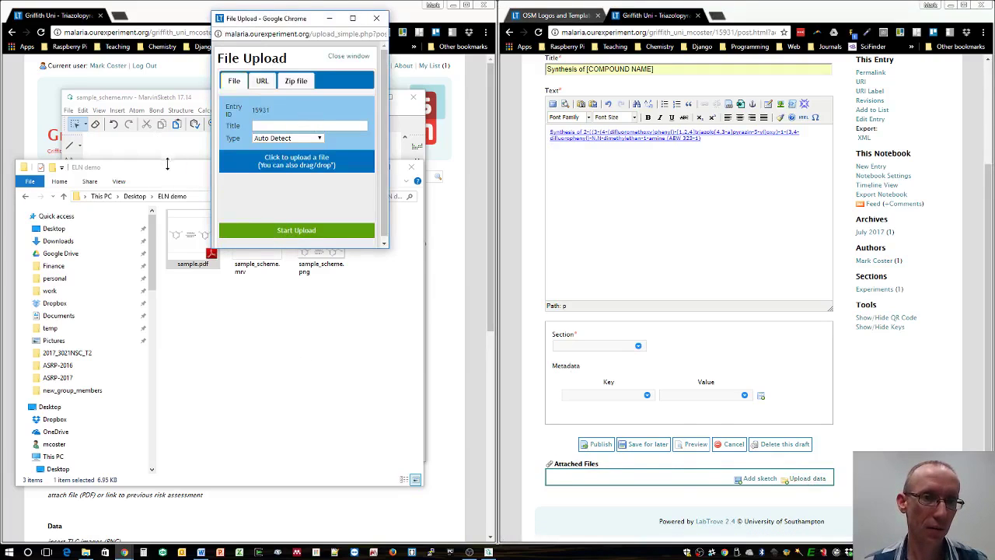
left_click_drag(170, 172, 632, 97)
left_click_drag(784, 175, 317, 163)
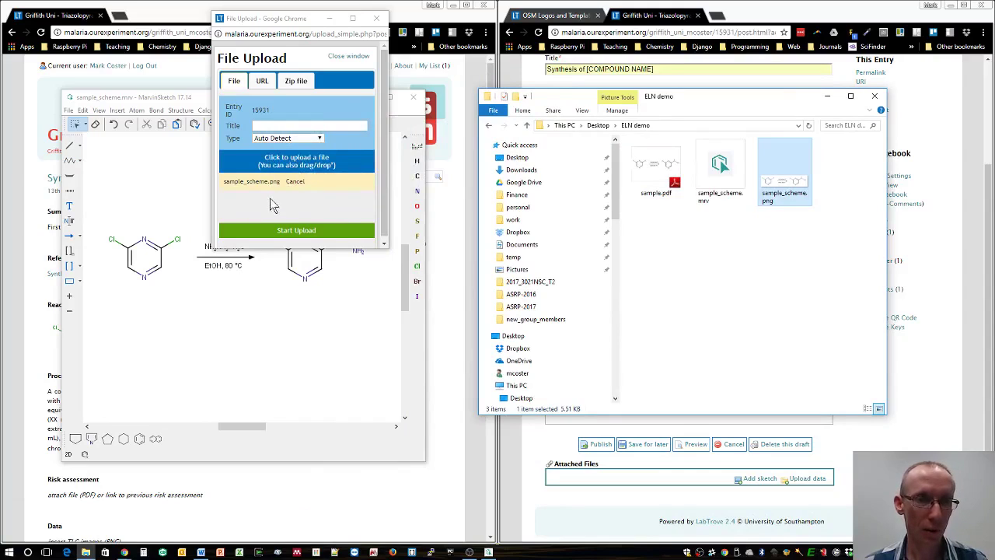
left_click(293, 234)
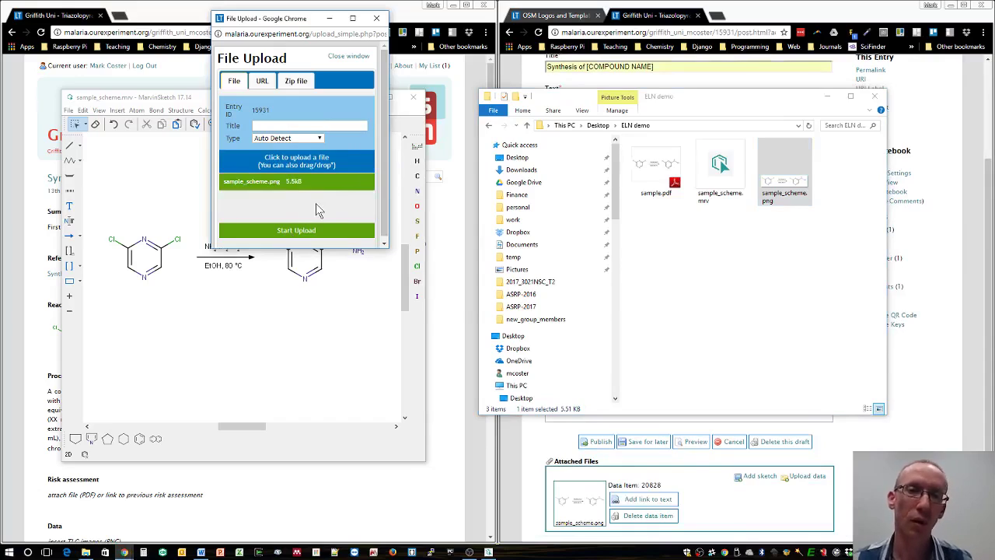
left_click(349, 57)
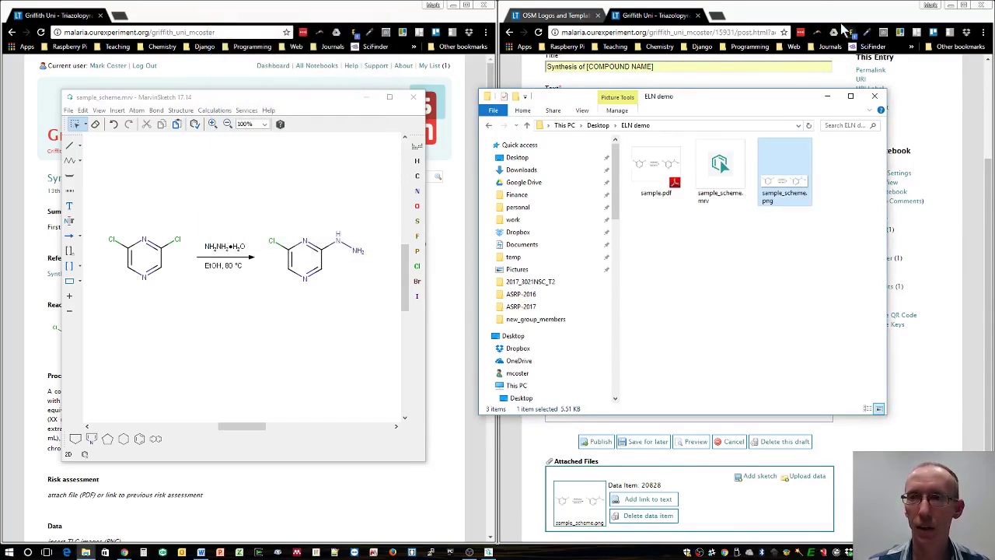
Step: Open the attached reaction scheme's data page and view it as a PNG file
left_click(816, 16)
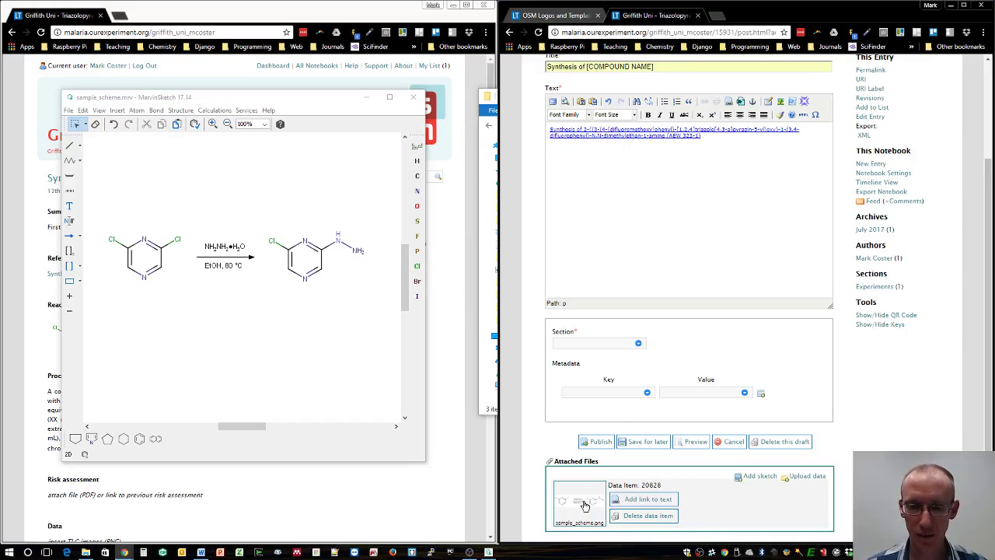
left_click(585, 503)
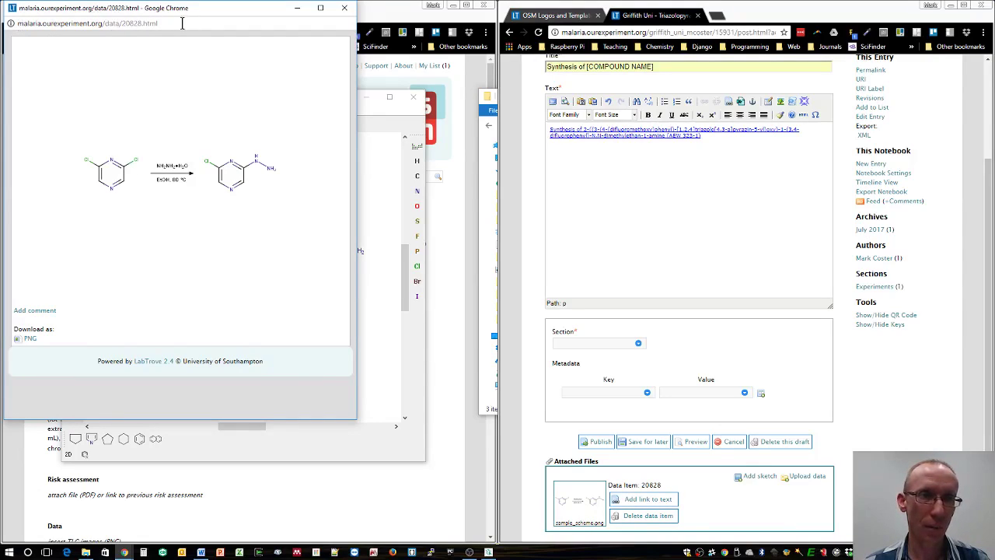
left_click(28, 339)
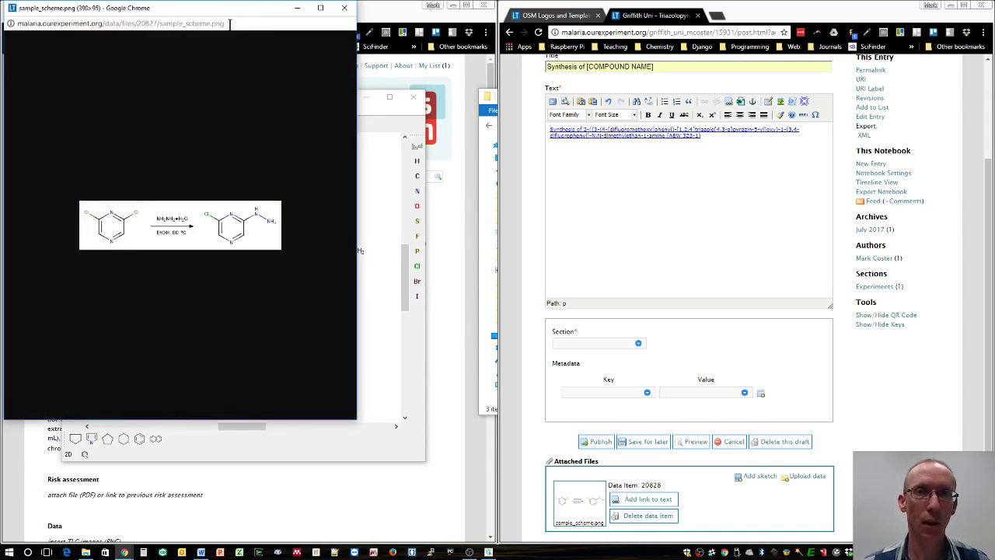
Step: Copy the PNG image's web address from the address bar
left_click_drag(230, 23, 16, 24)
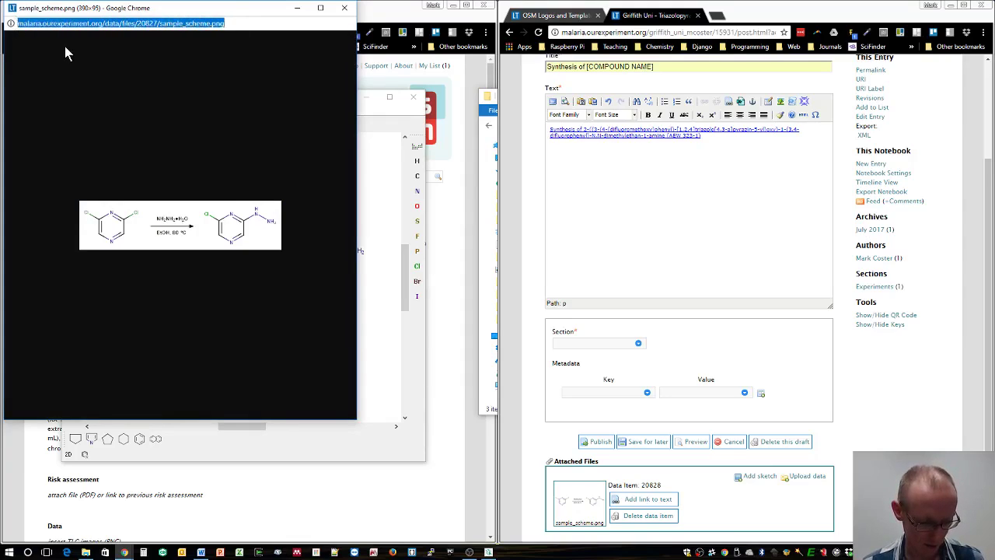
right_click(108, 22)
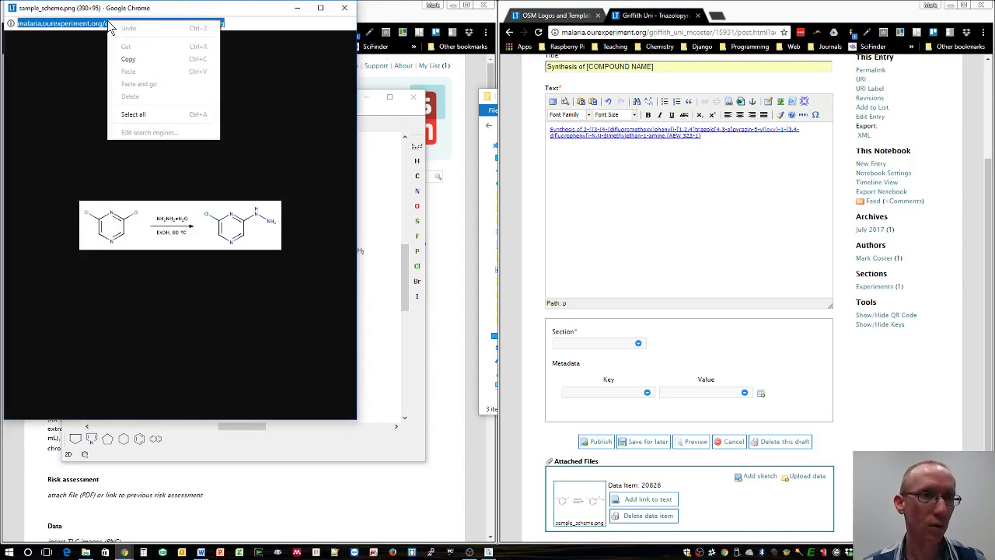
left_click(128, 59)
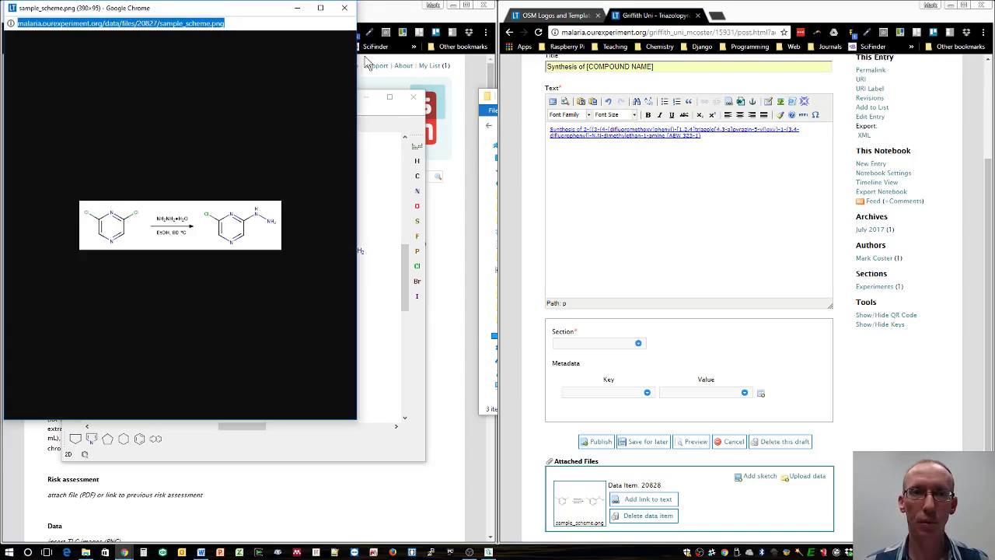
left_click(643, 159)
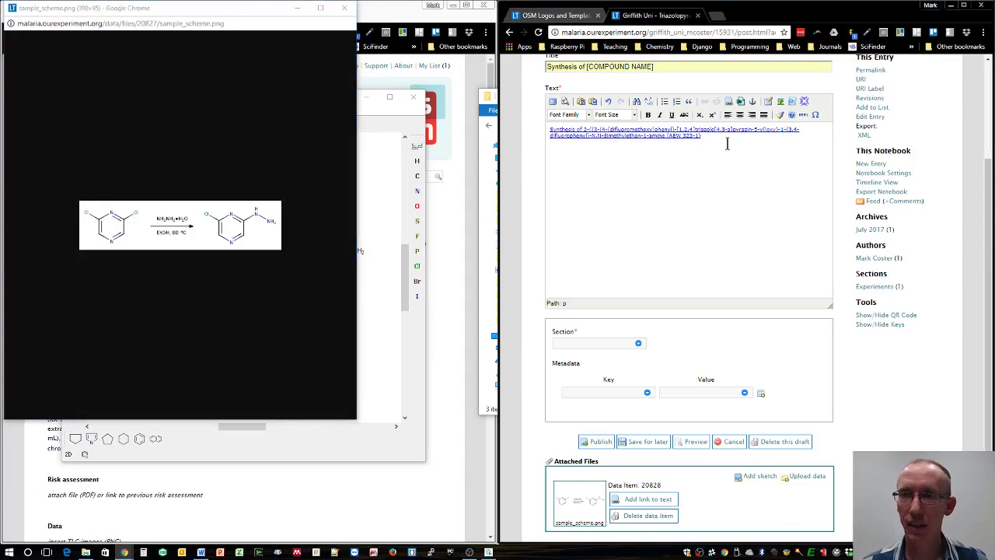
Step: Insert the scheme image from the copied URL with description 'Synthesis of blah from blah'
left_click(781, 102)
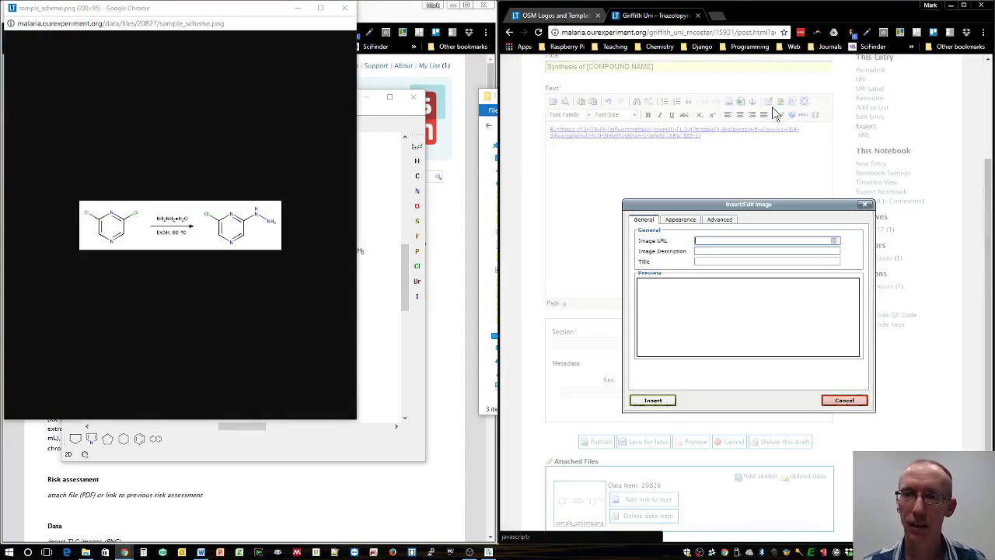
right_click(733, 245)
left_click(755, 299)
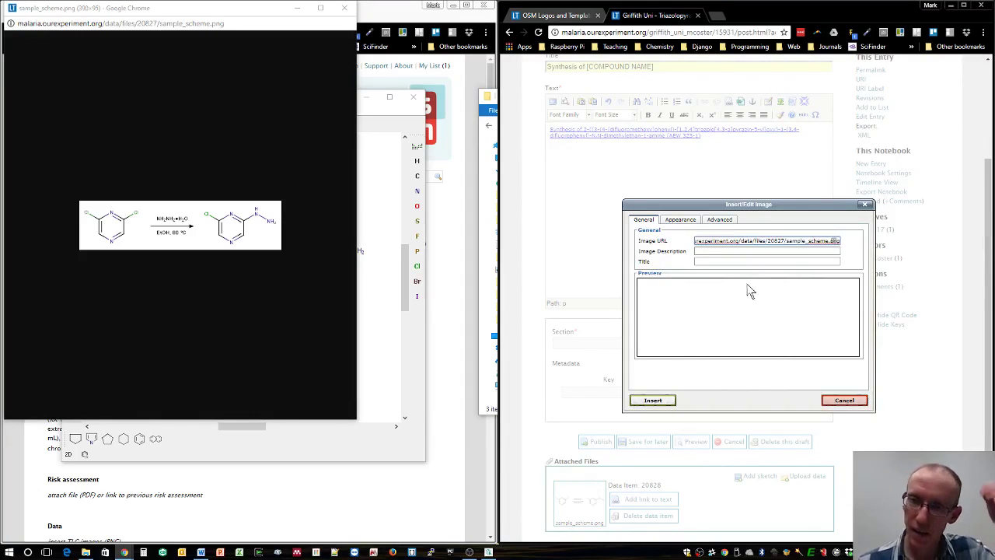
left_click(733, 251)
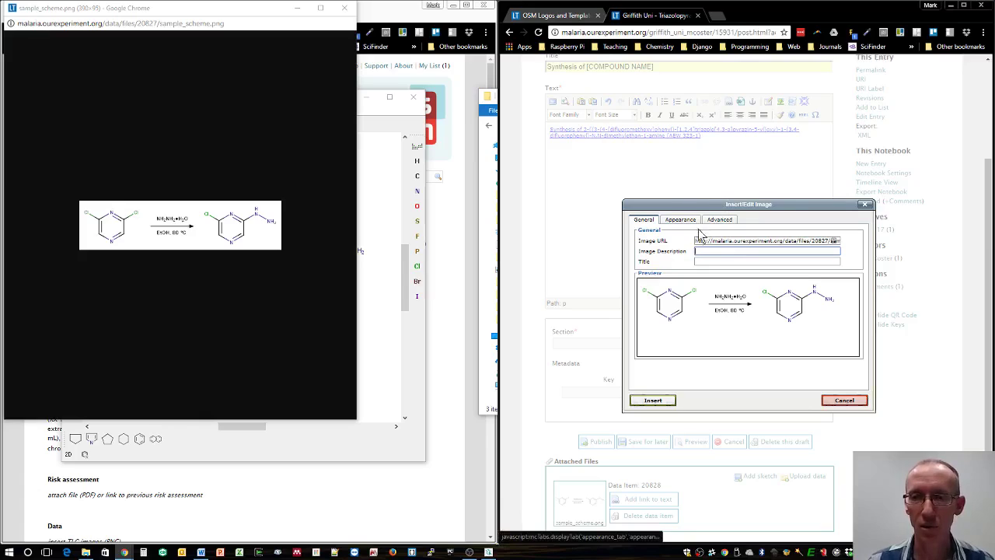
type("S")
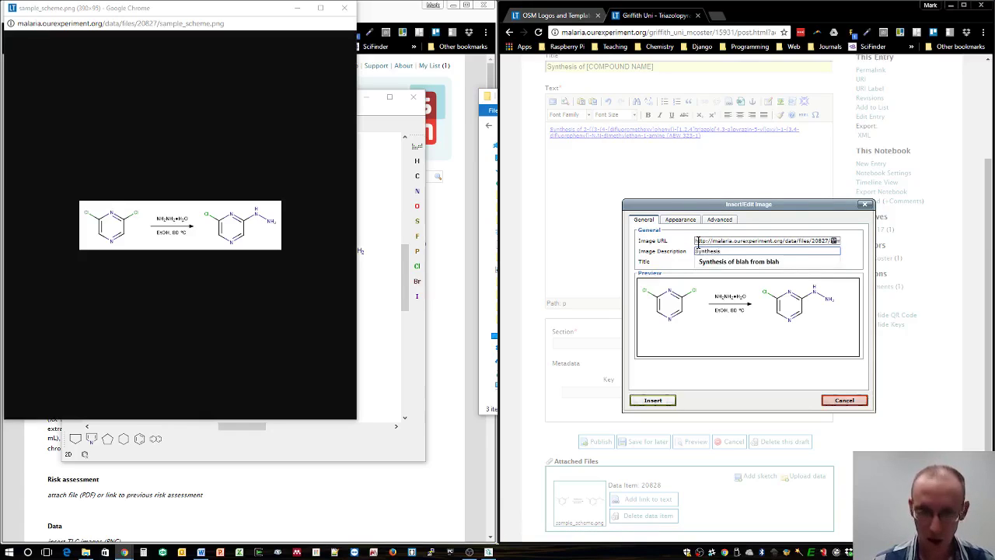
type("ynthesis")
key("Down")
key("Tab")
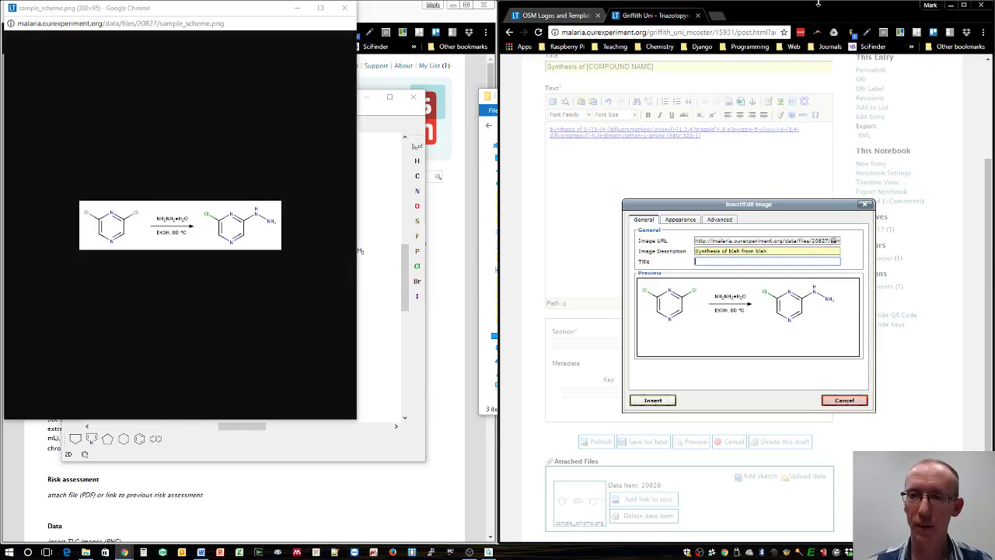
left_click(649, 399)
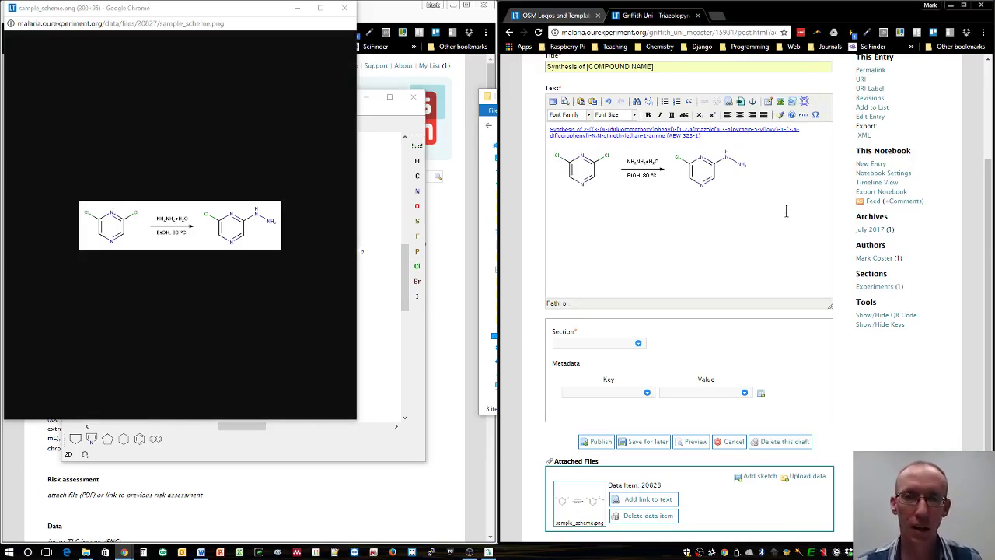
Step: Add a bold 'Procedure' heading below the scheme and select the template's procedure paragraph
left_click(454, 221)
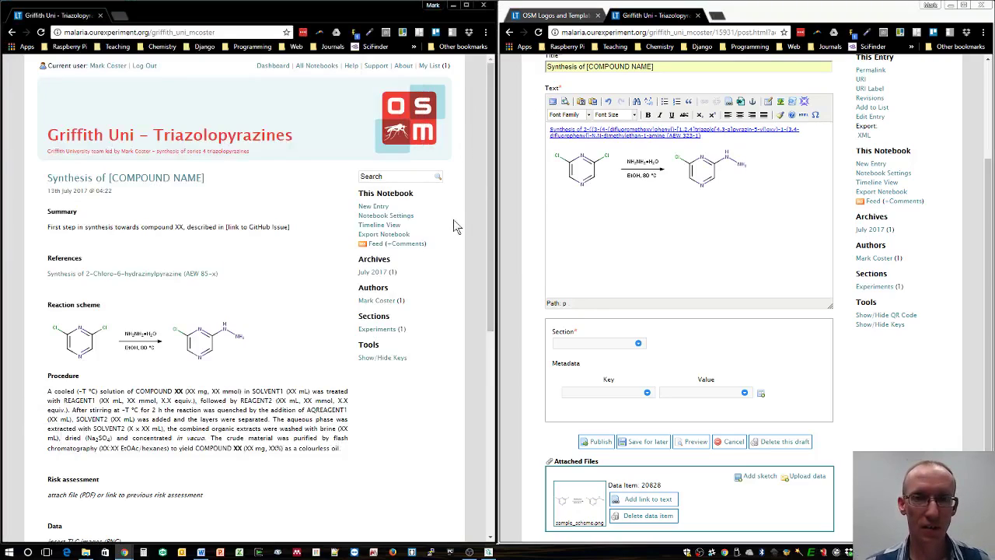
left_click(646, 249)
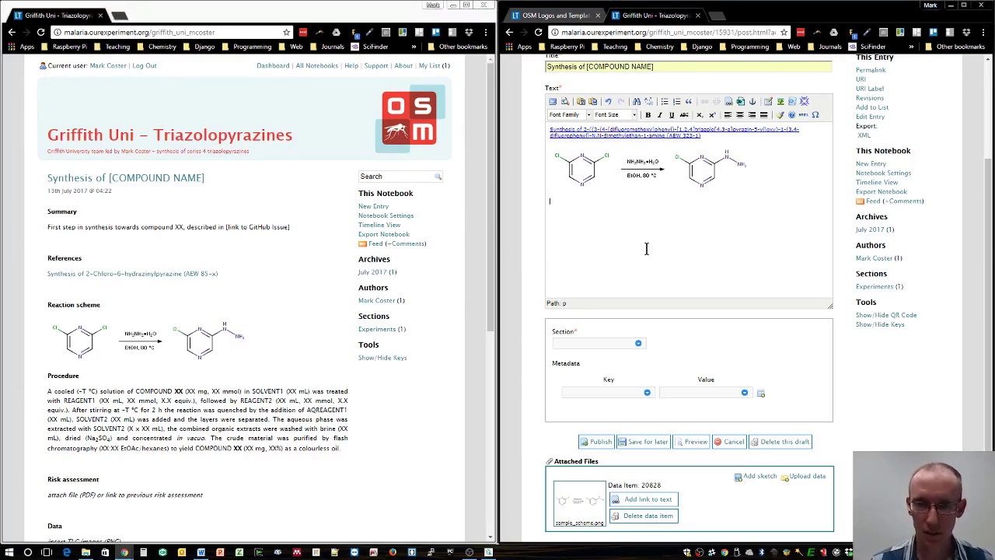
key("ctrl+b")
type("Procedure")
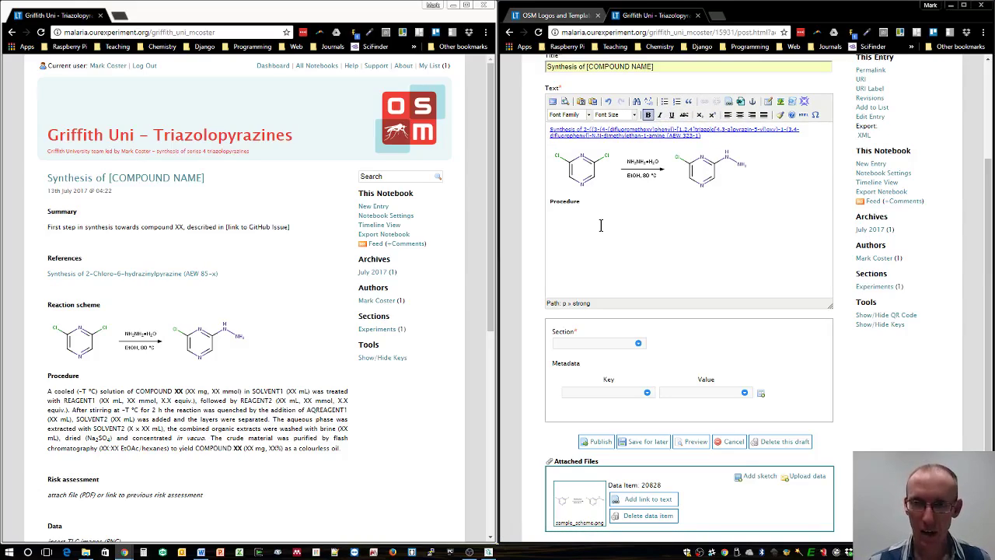
key("Return")
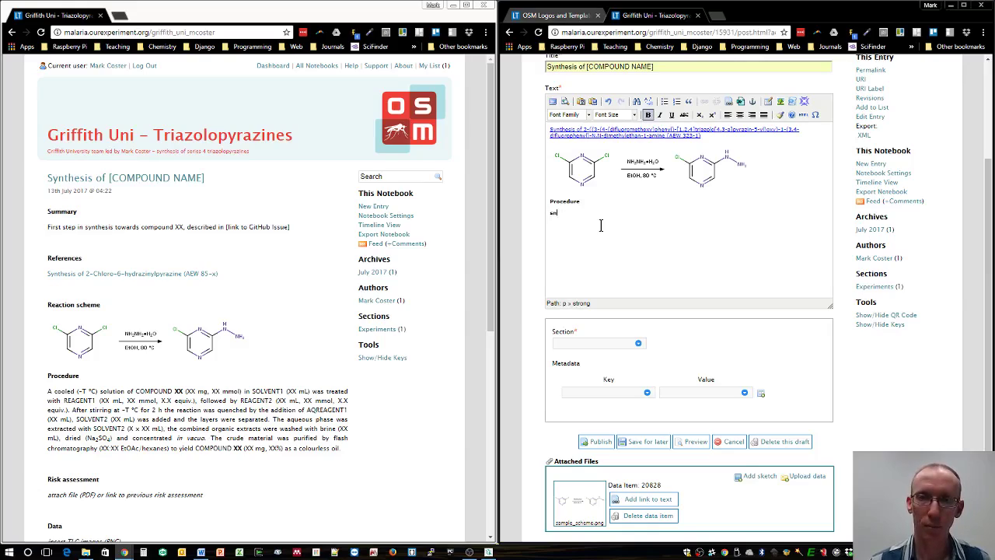
key("BackSpace")
key("BackSpace")
key("ctrl+z")
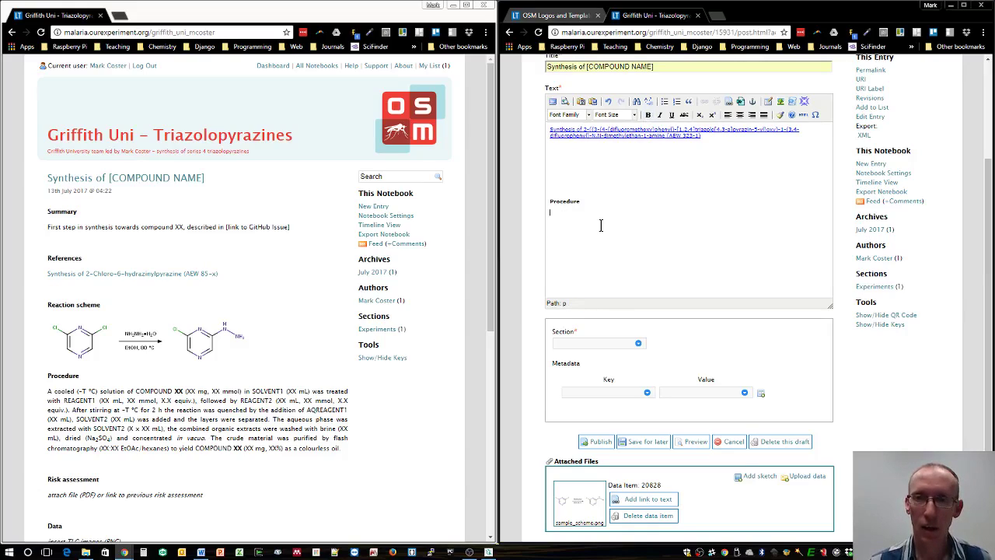
key("ctrl+z")
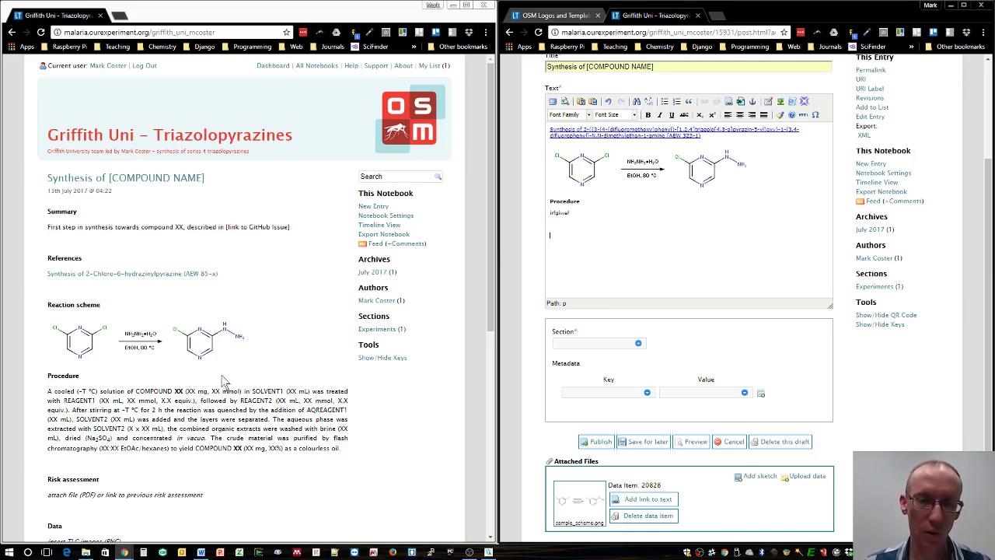
left_click_drag(49, 391, 325, 473)
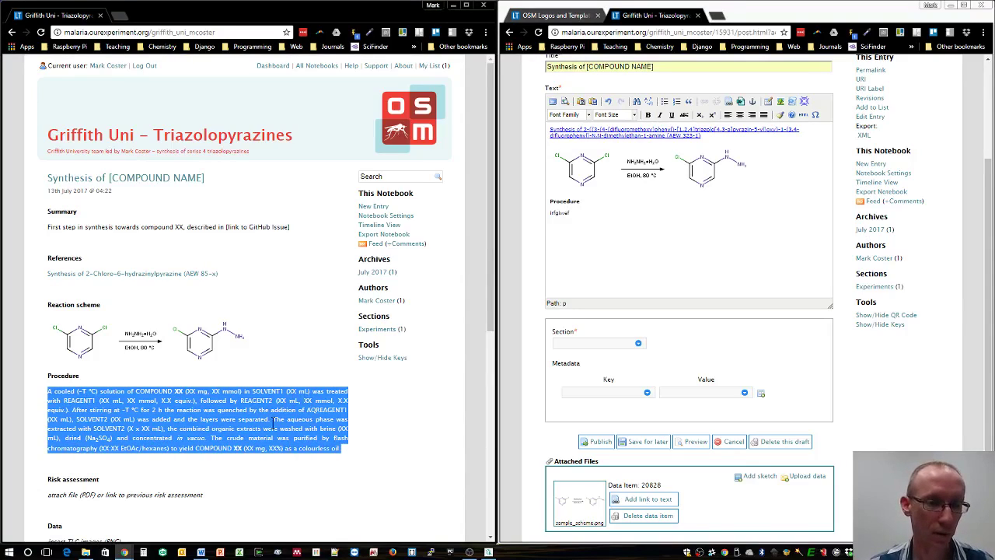
Step: Paste the template's Risk assessment heading under Procedure and delete its italic placeholder line
left_click(645, 247)
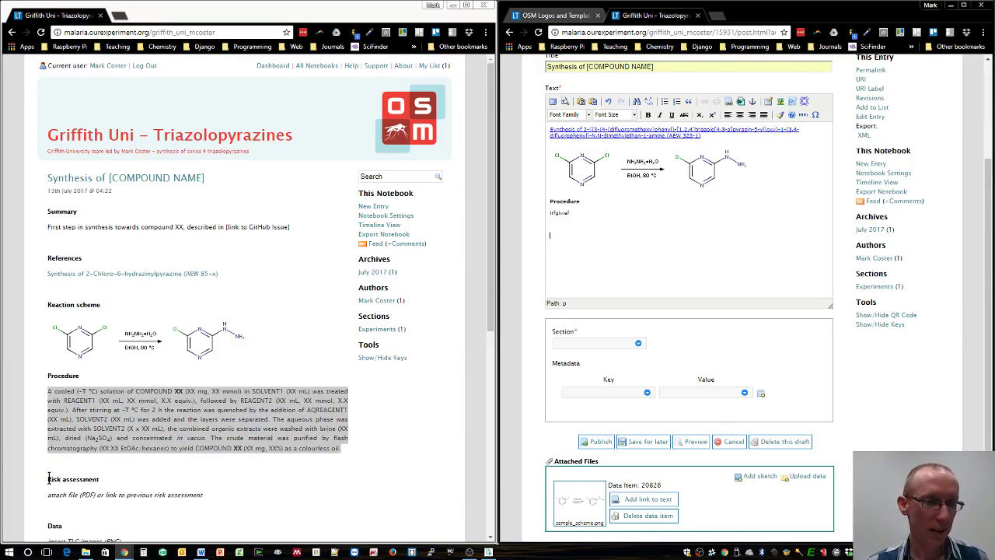
left_click_drag(47, 478, 195, 490)
left_click(641, 223)
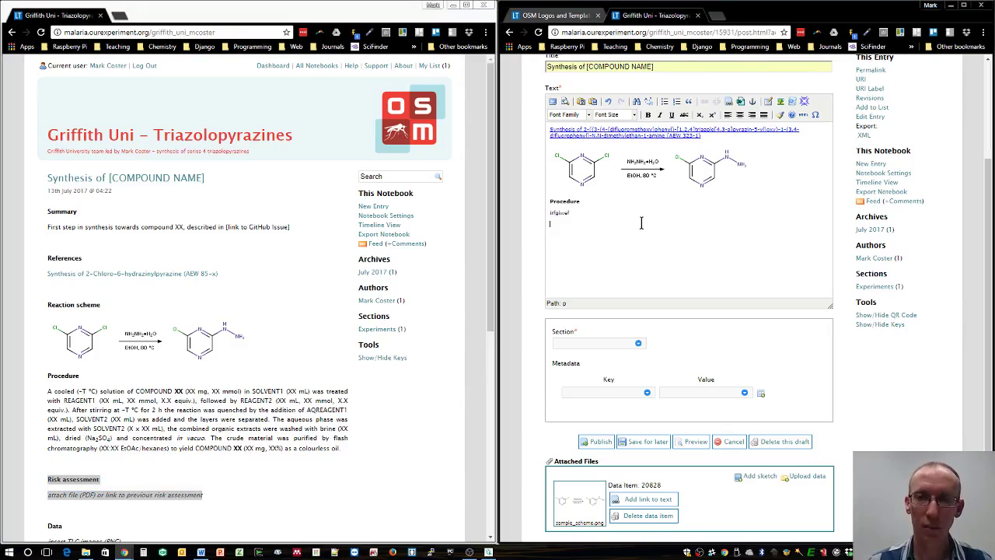
key("ctrl+v")
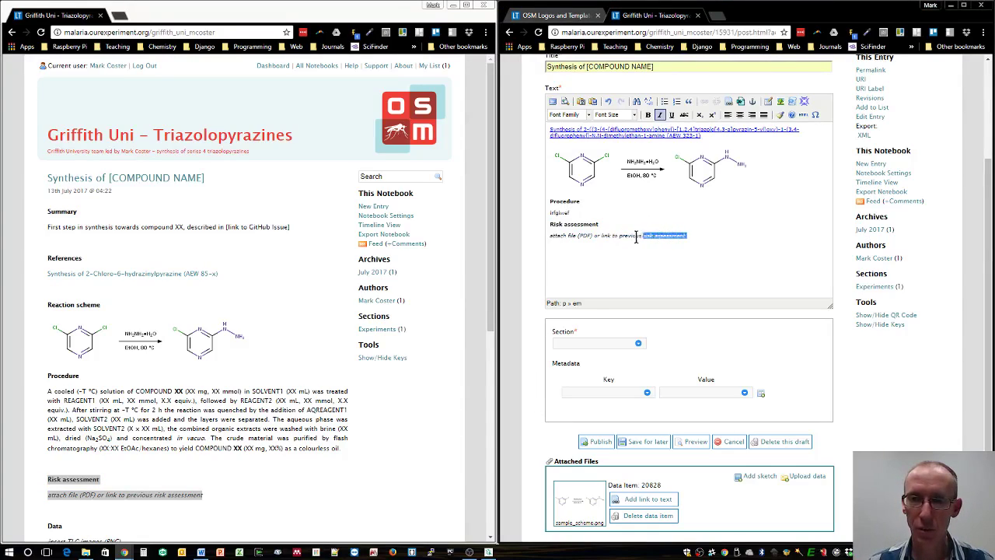
triple_click(549, 236)
key("BackSpace")
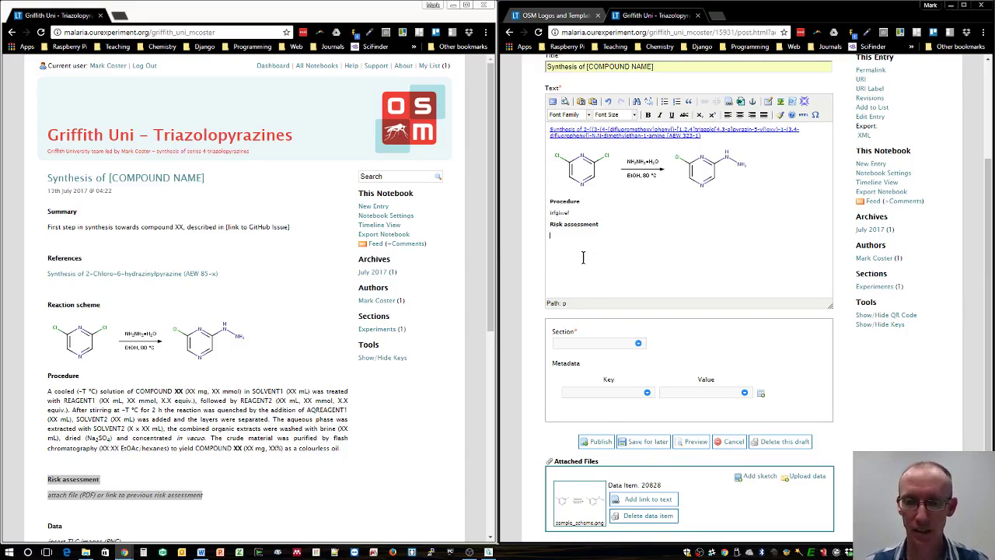
Step: Upload sample.pdf from the ELN demo folder as data item 20830 and close the upload window
left_click(807, 476)
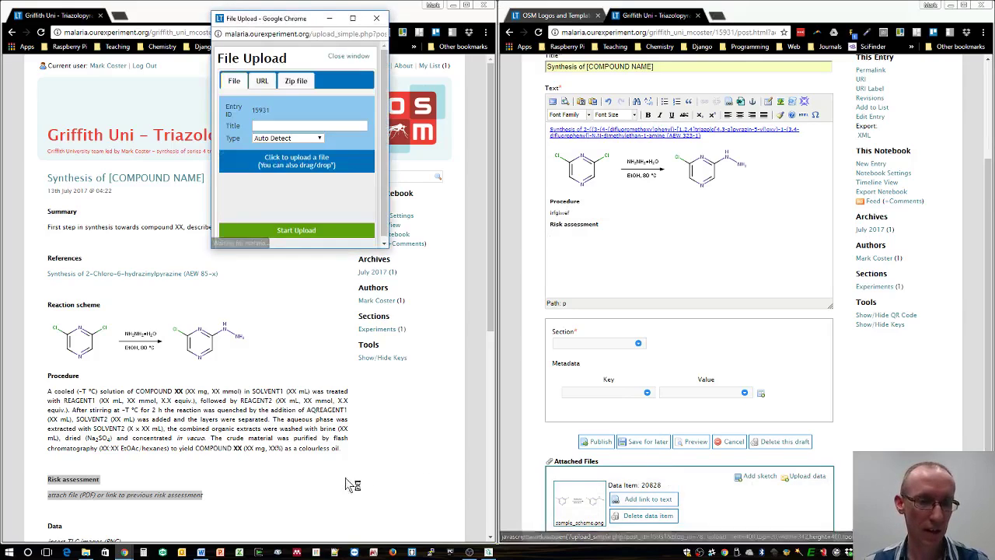
left_click(86, 552)
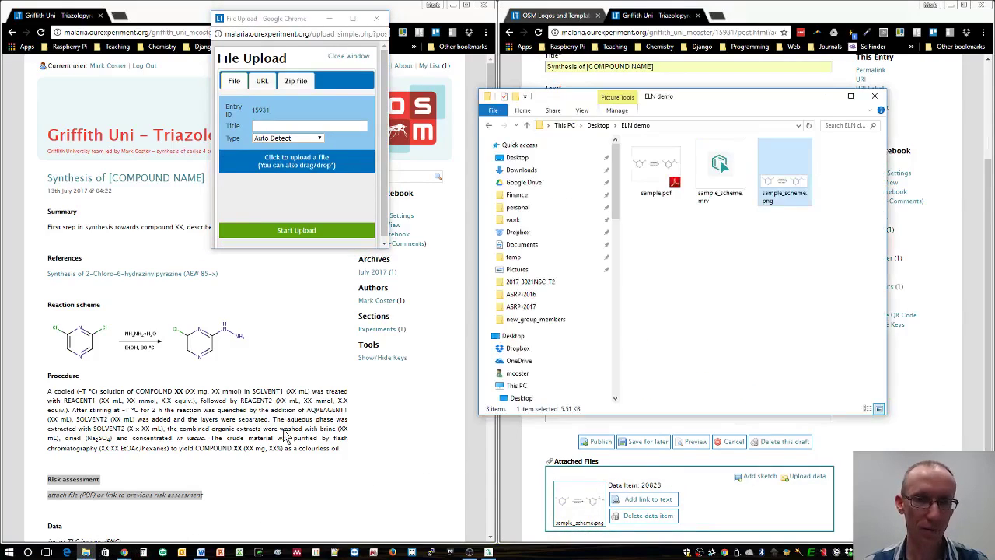
left_click(654, 165)
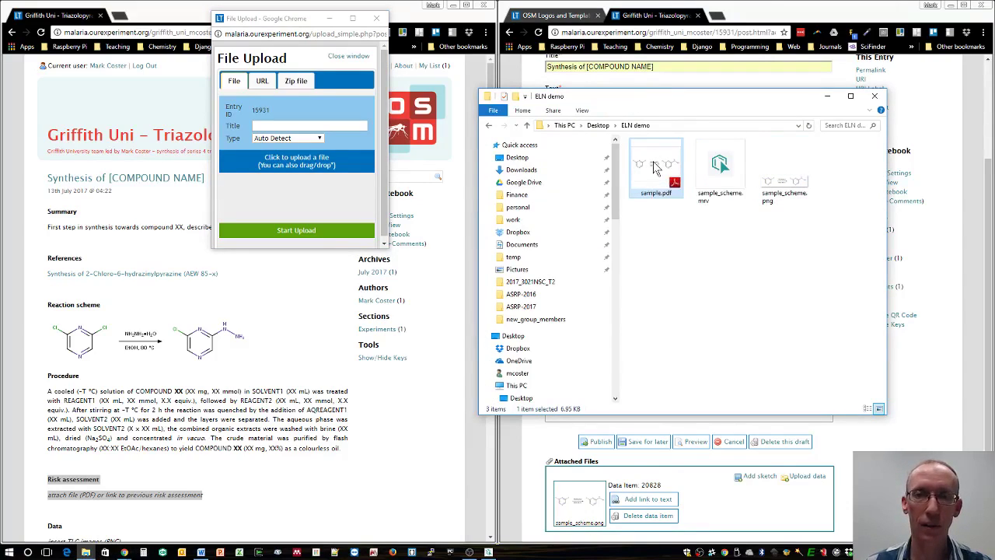
left_click_drag(655, 167, 289, 167)
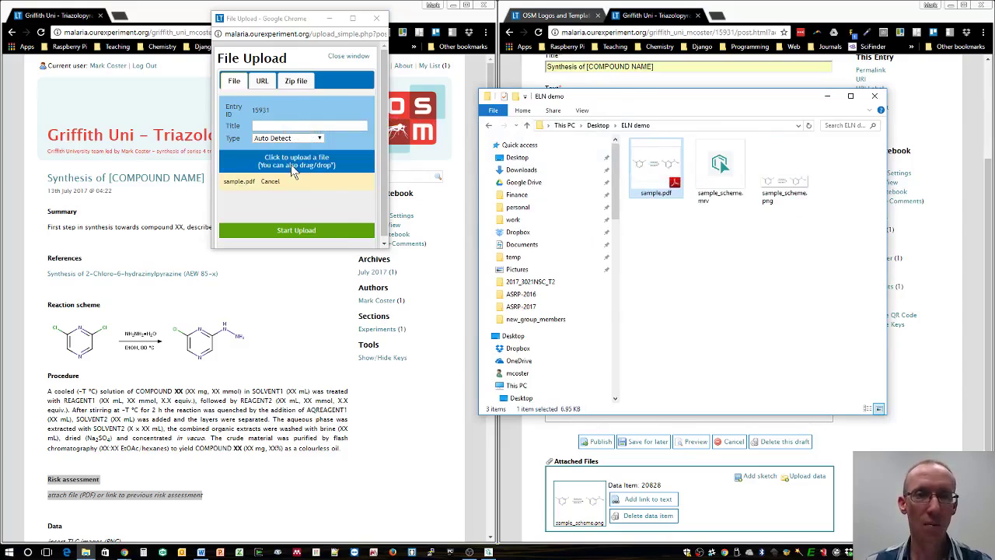
left_click(292, 228)
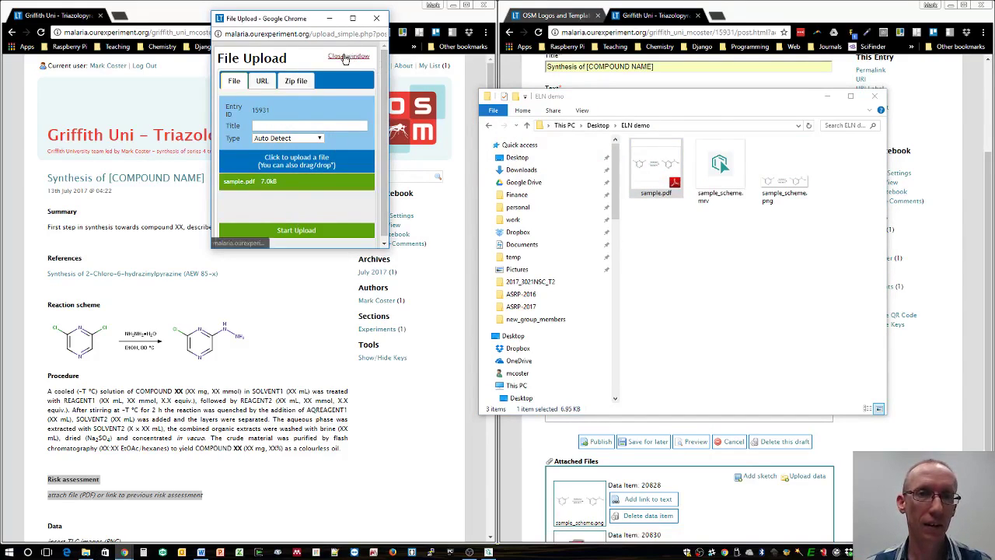
left_click(376, 17)
left_click(753, 17)
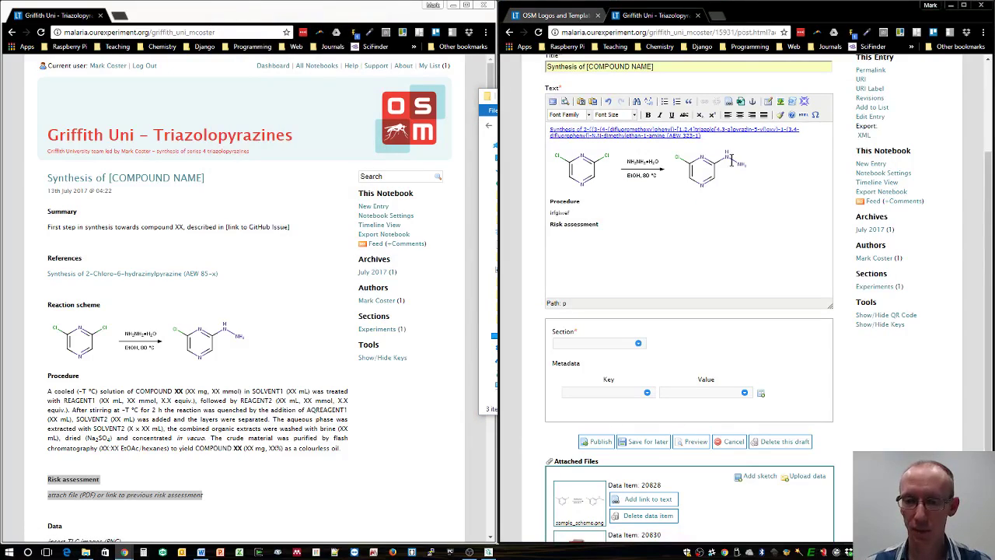
Step: Insert a [data]20830[/data] link to sample.pdf beneath the Risk assessment heading
scroll(676, 471, "down", 2)
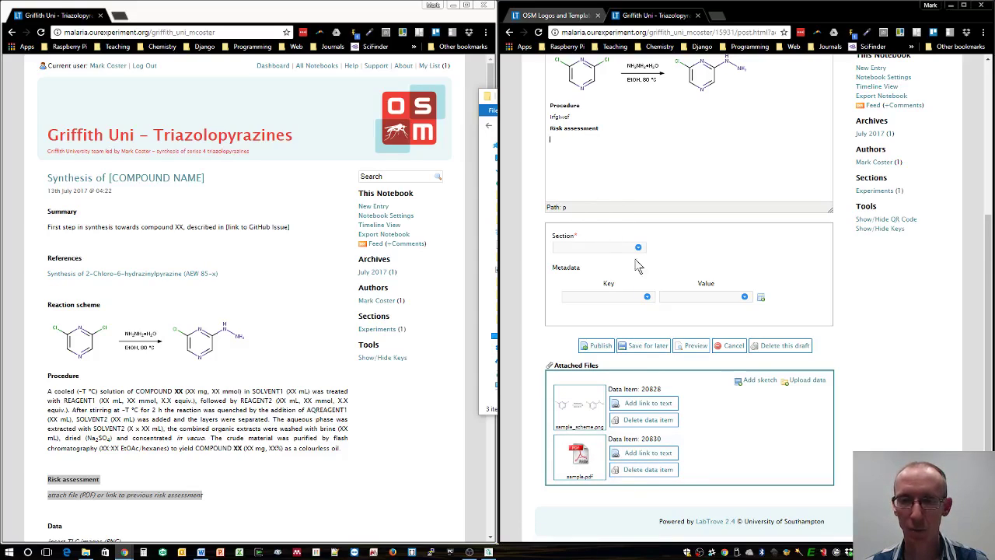
left_click(638, 454)
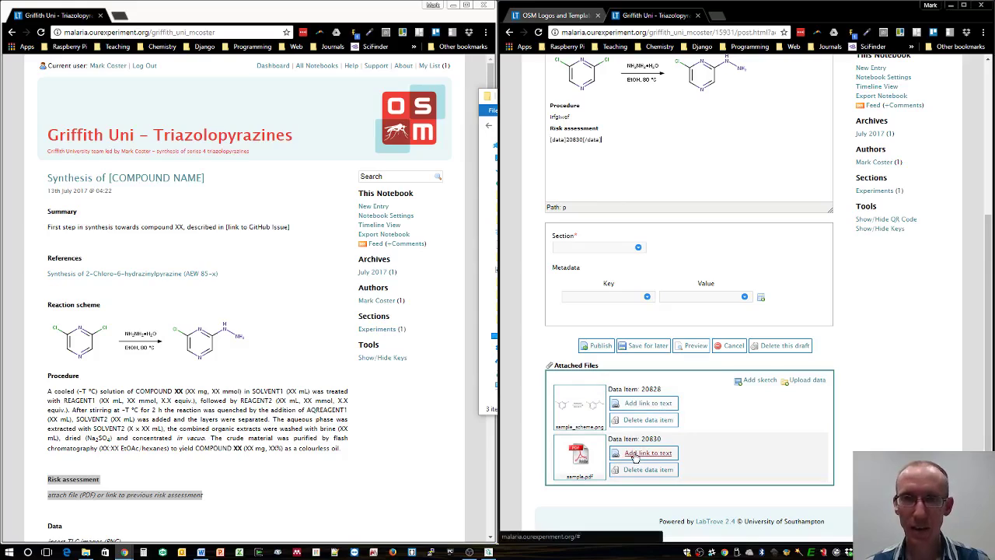
left_click(599, 145)
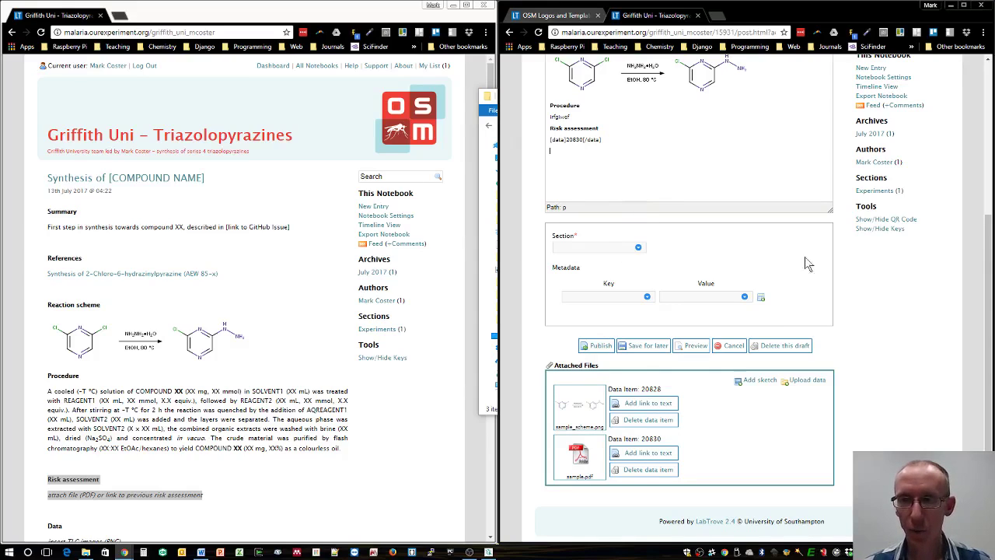
left_click_drag(991, 301, 990, 239)
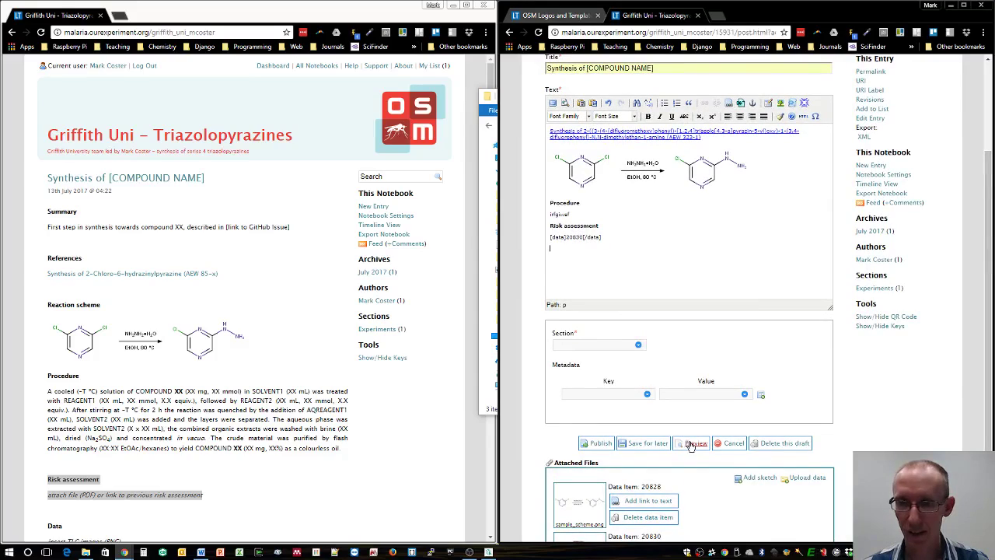
left_click(690, 443)
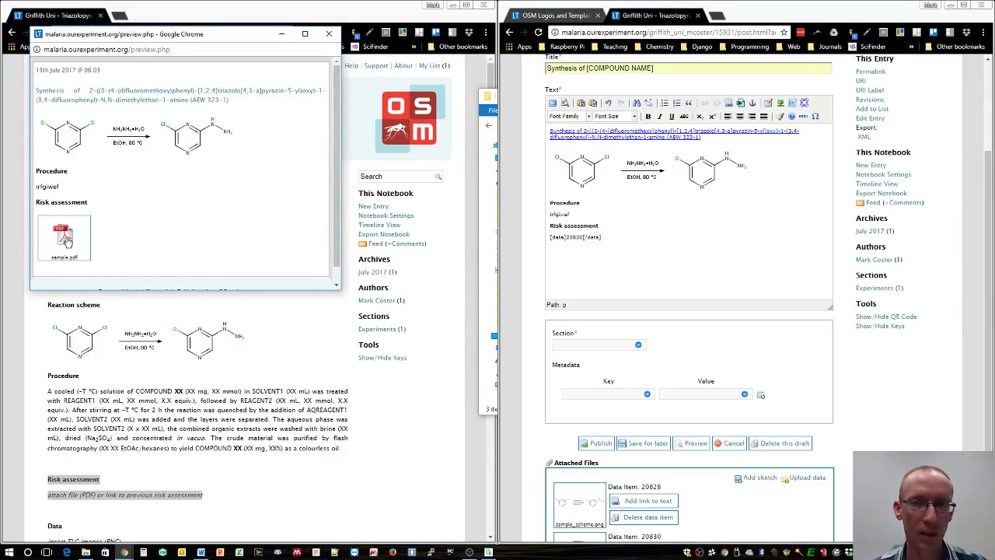
left_click(328, 36)
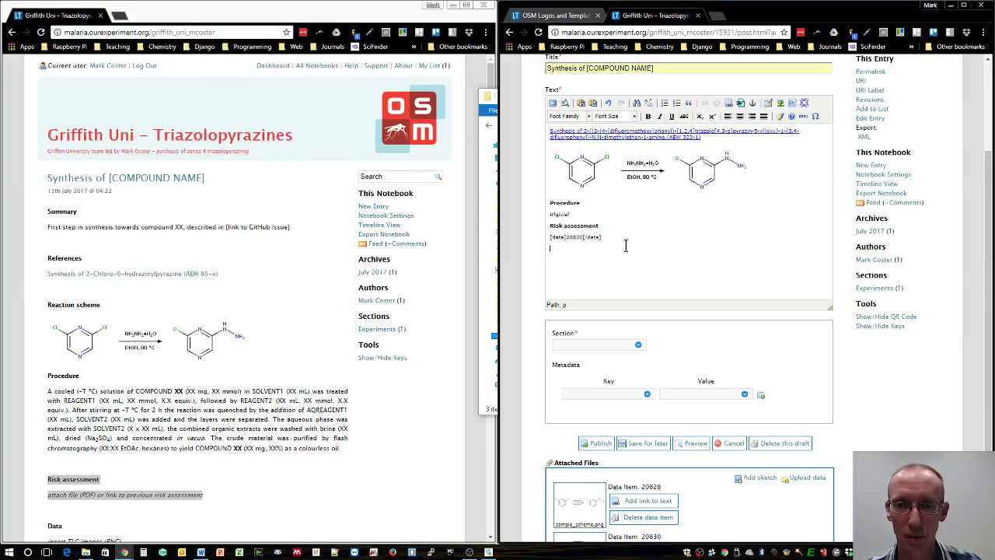
Step: Start a new bold line for the Data heading in the entry
key("Return")
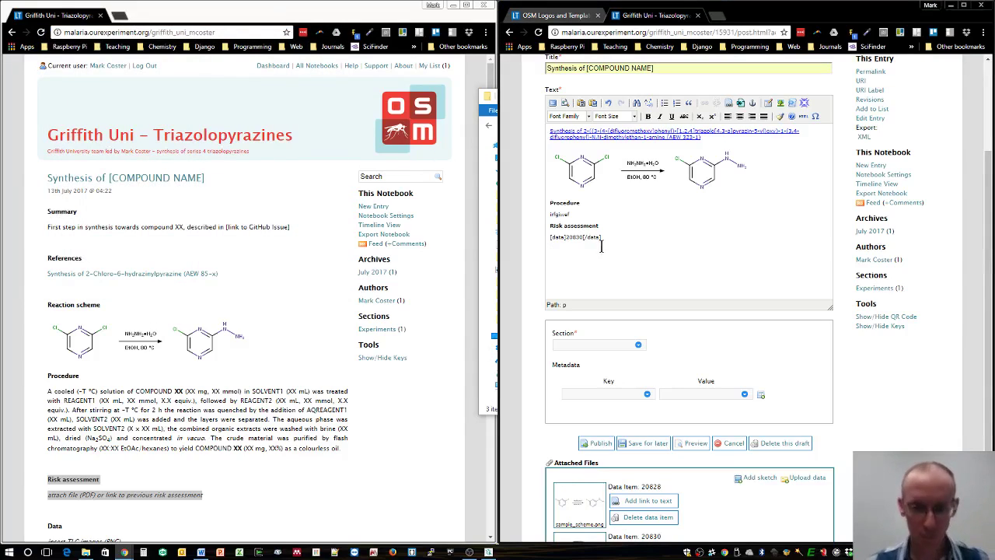
key("ctrl+b")
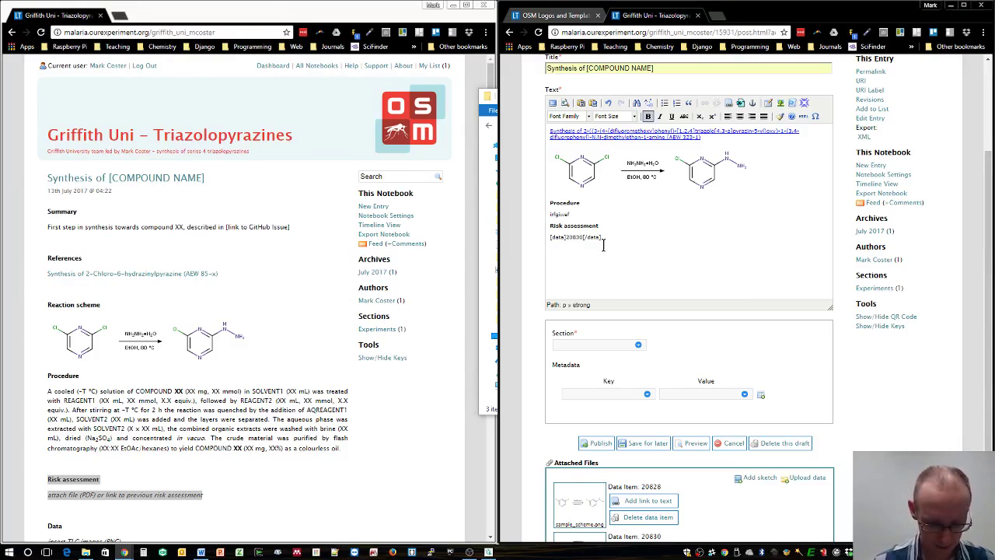
key("BackSpace")
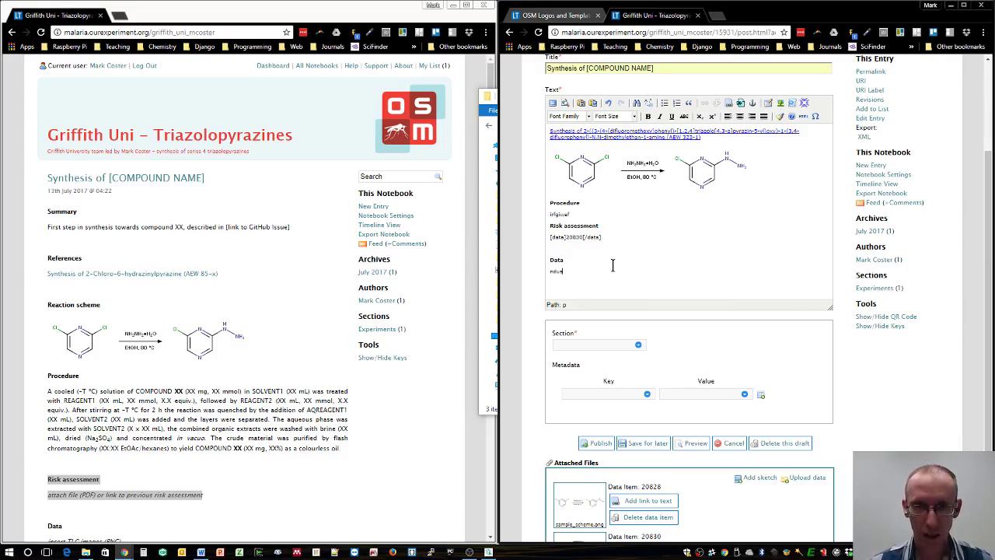
Step: Copy the template's Compound Strings block with InChI and SMILES placeholders under Data
scroll(211, 388, "down", 4)
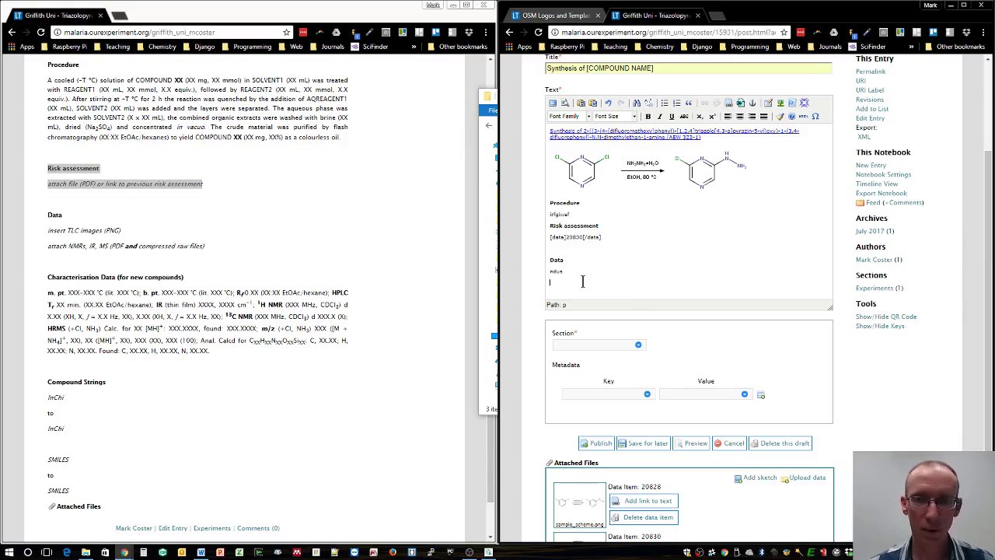
left_click_drag(49, 277, 58, 340)
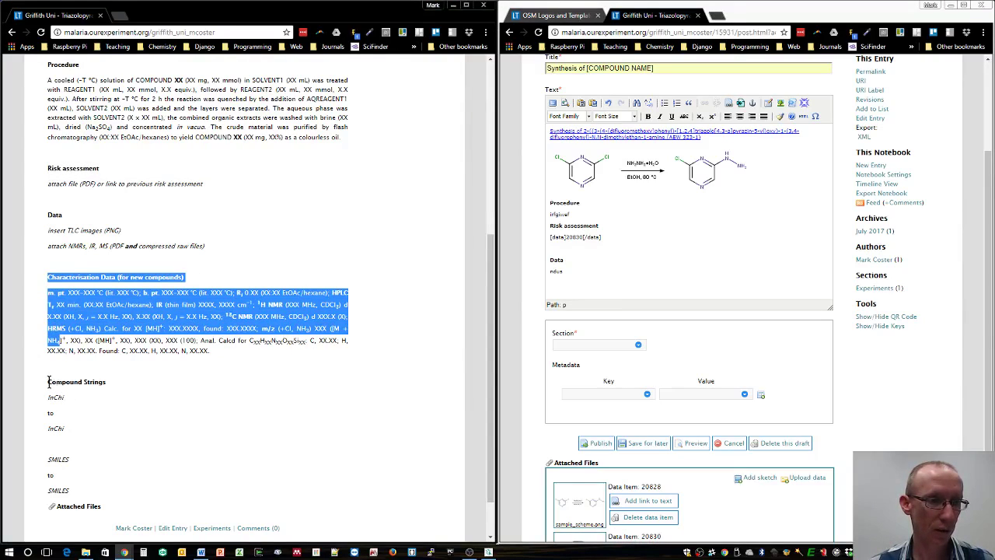
left_click_drag(48, 380, 167, 491)
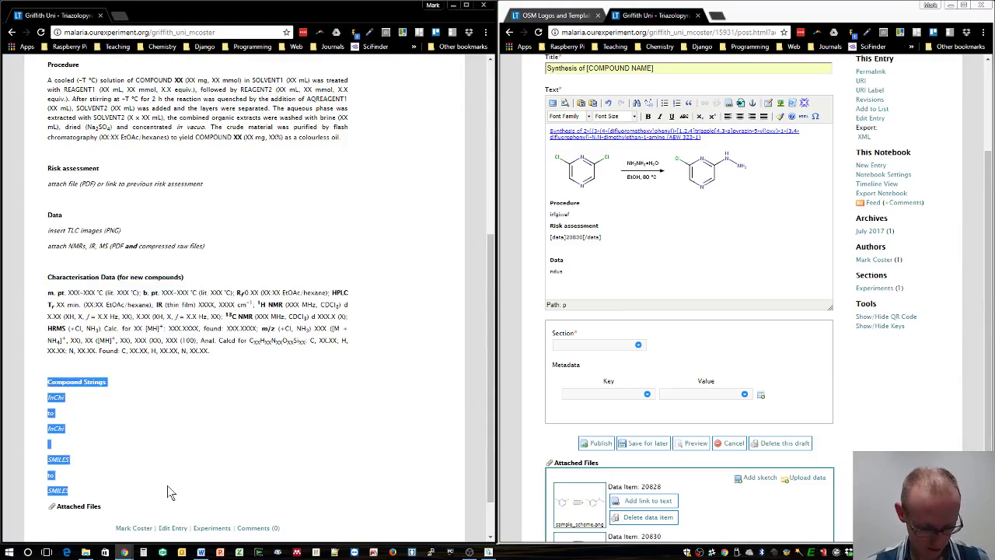
left_click(613, 286)
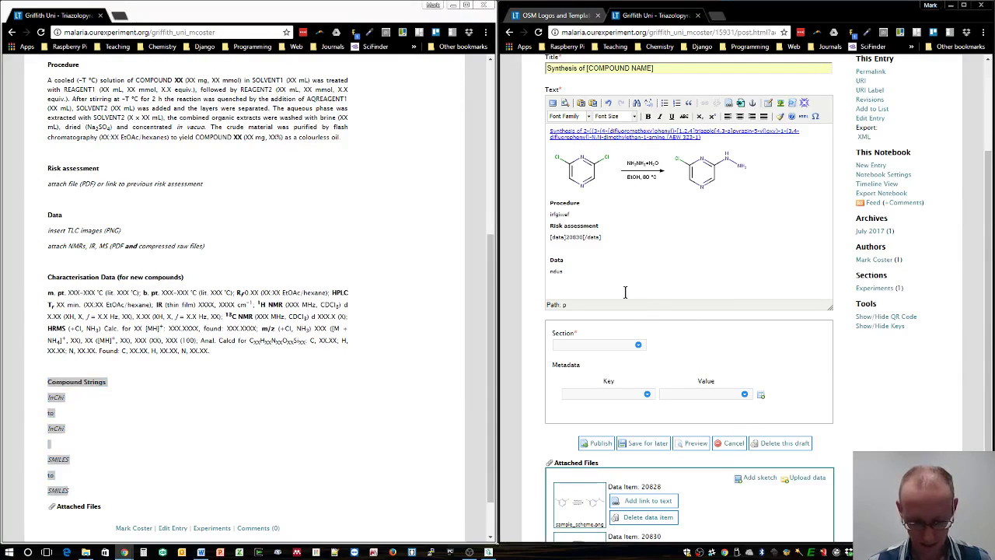
type("Compound Strings InChI to InChI  SMILES to SMILES")
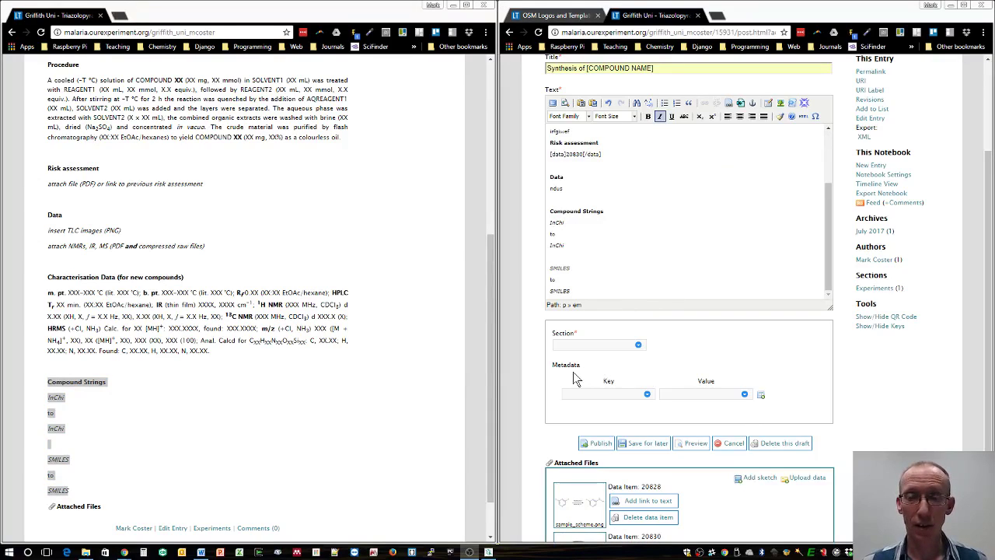
Step: Copy the dichloropyrazine starting material as InChI in MarvinSketch
left_click(488, 553)
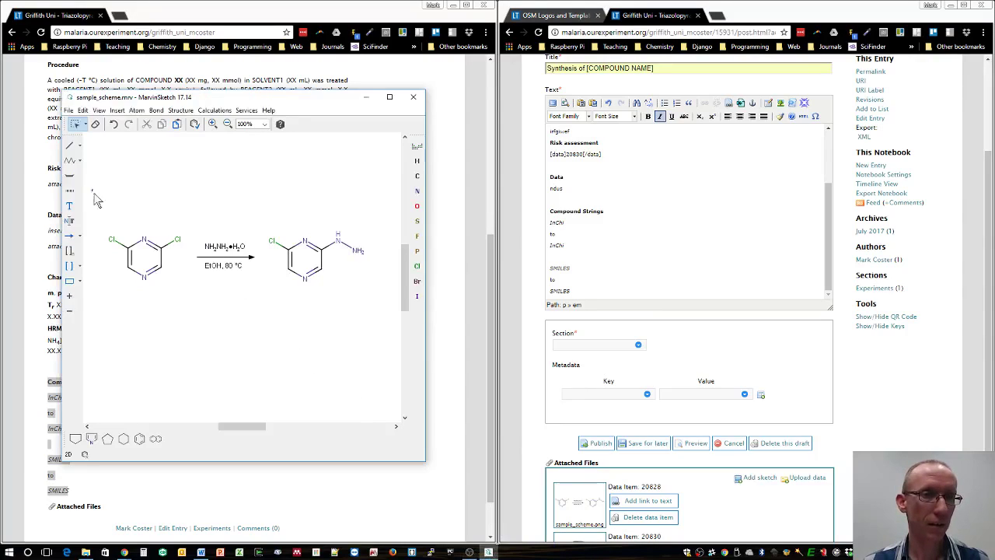
left_click_drag(92, 189, 187, 332)
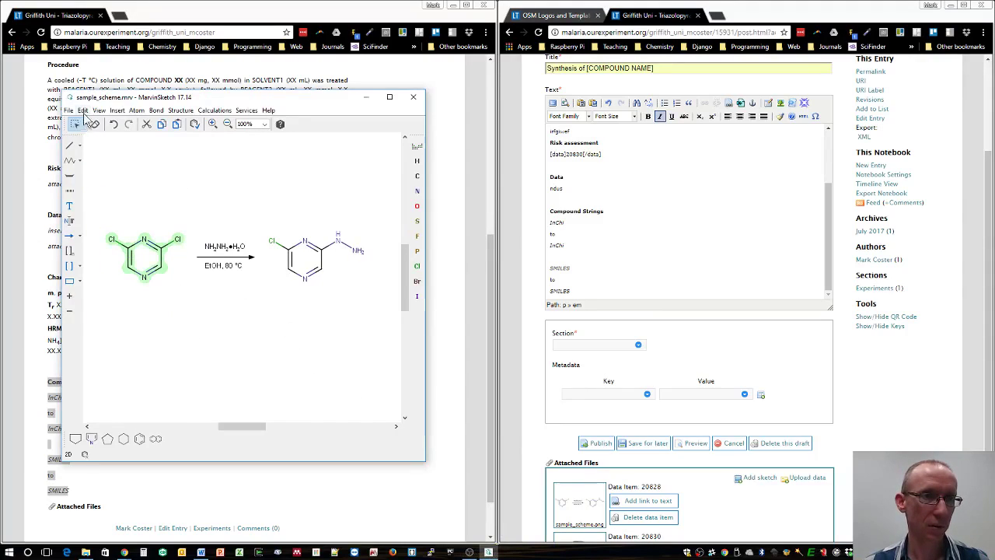
left_click(82, 110)
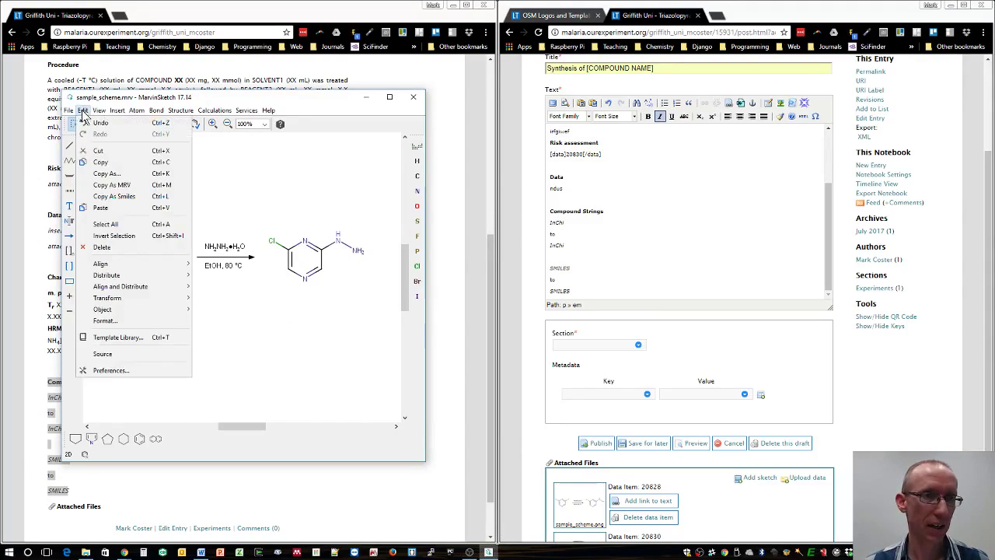
left_click(128, 174)
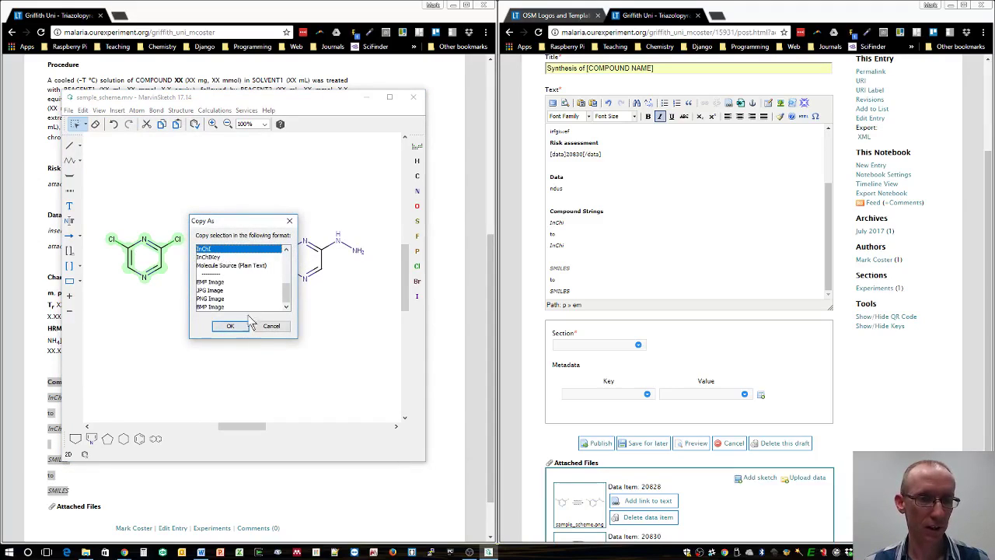
left_click(230, 326)
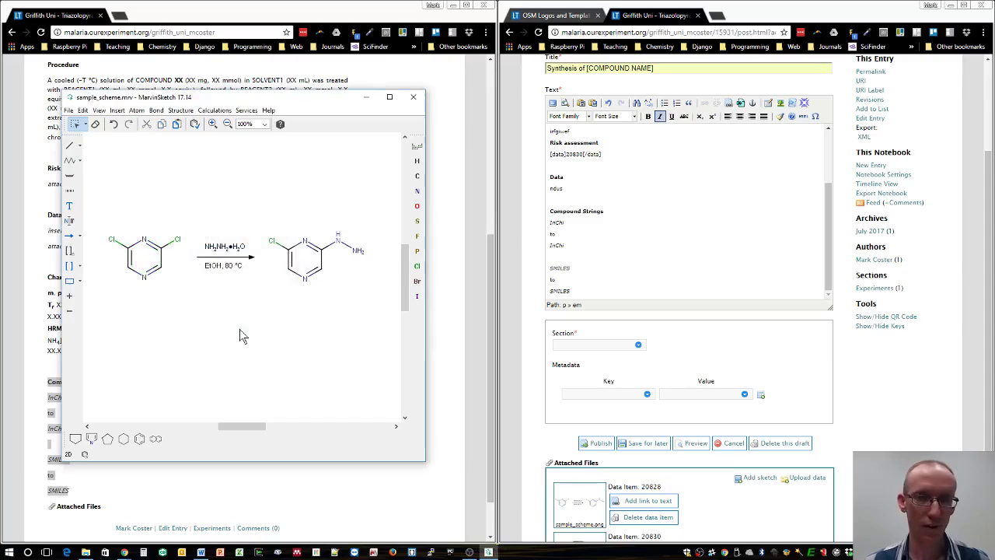
Step: Replace the first InChI placeholder in the entry with the pasted InChI string
left_click(550, 221)
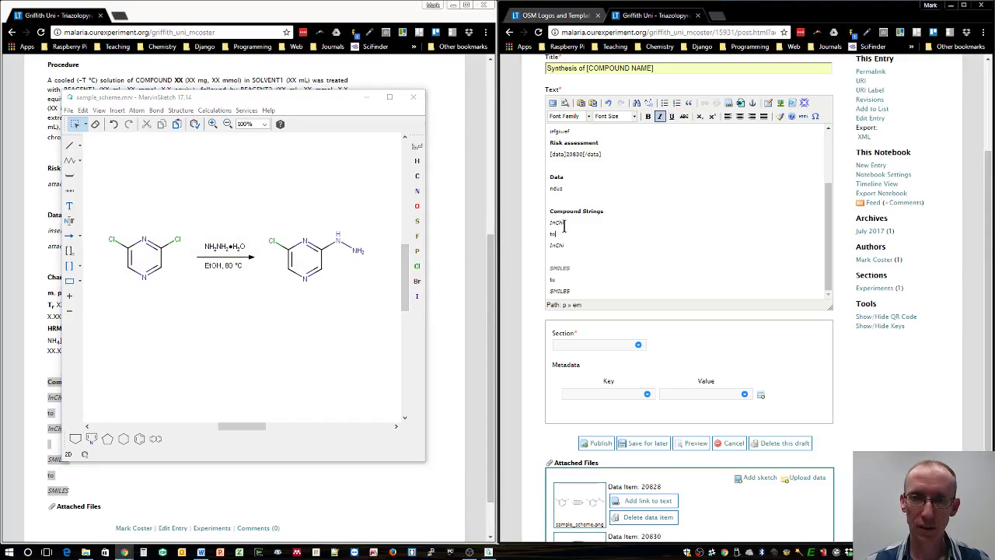
left_click(558, 224, "shift")
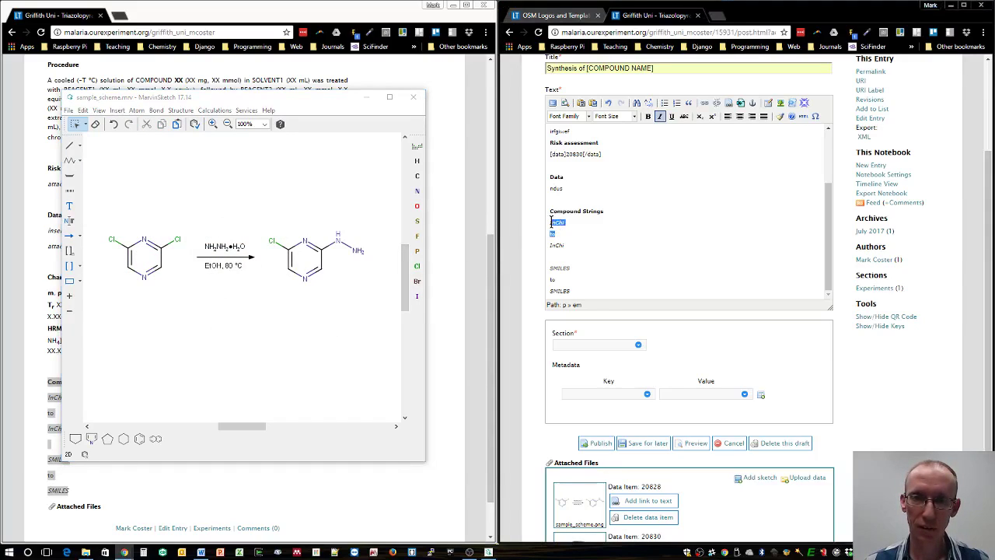
double_click(556, 221)
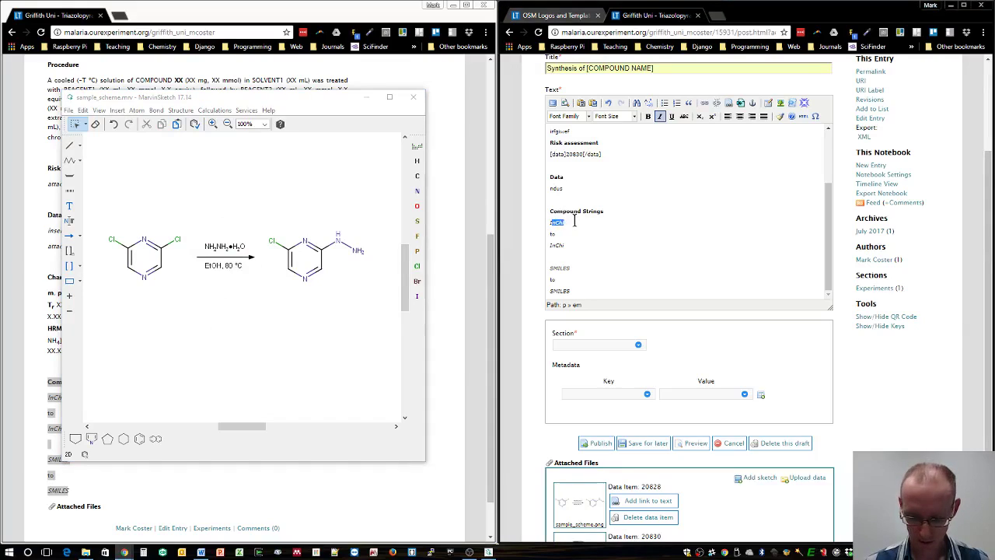
key("BackSpace")
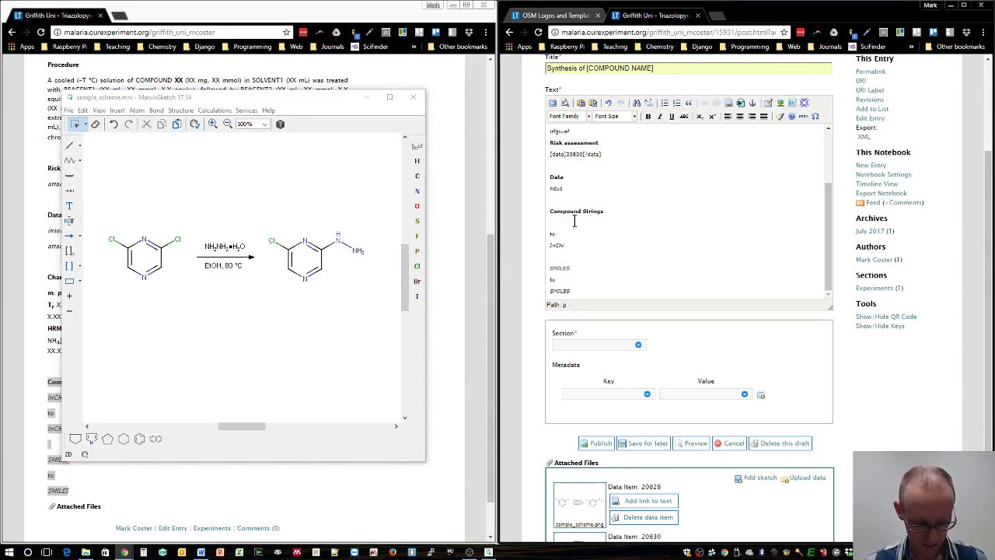
key("ctrl+v")
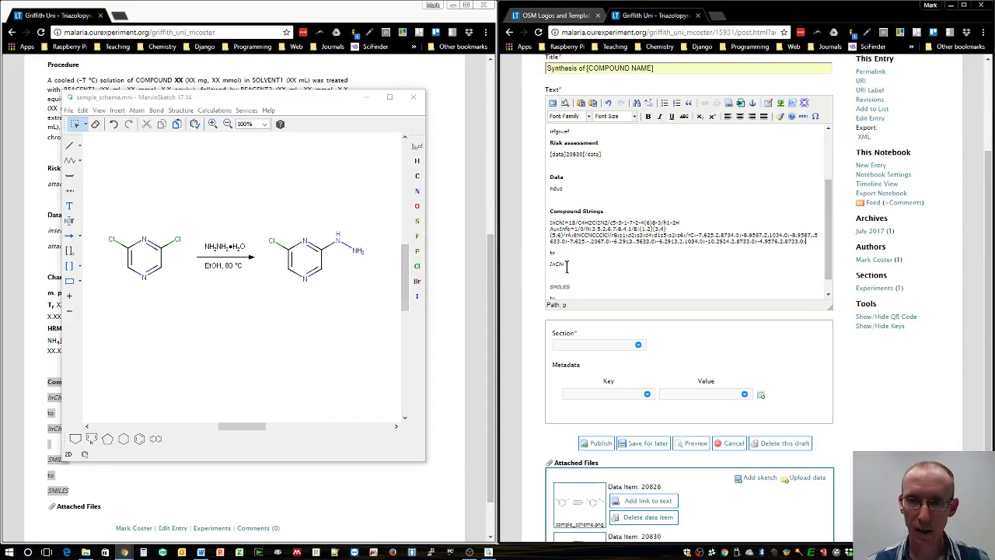
Step: Copy the hydrazinylpyrazine product as InChI from MarvinSketch and paste it over the second 'InChI' placeholder
left_click_drag(263, 205, 373, 305)
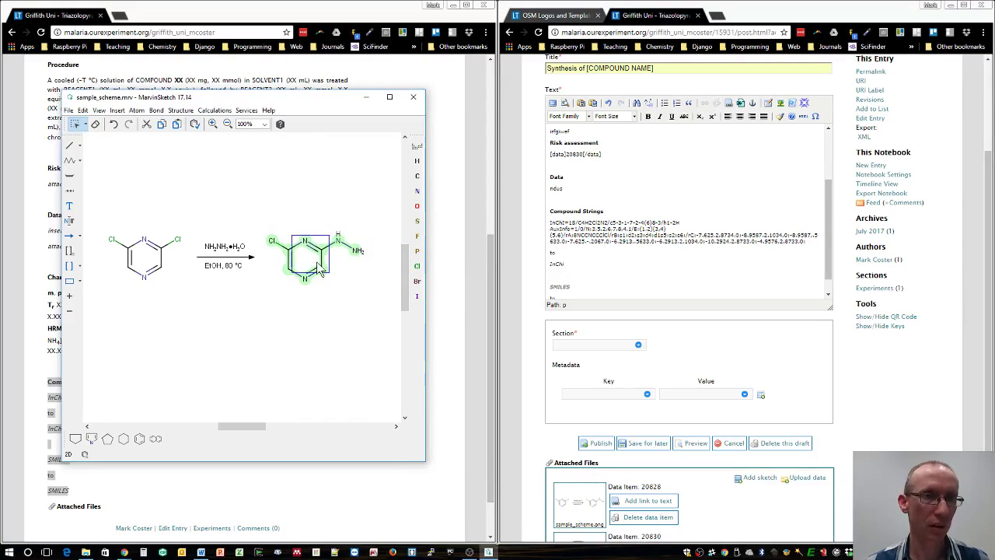
left_click(82, 110)
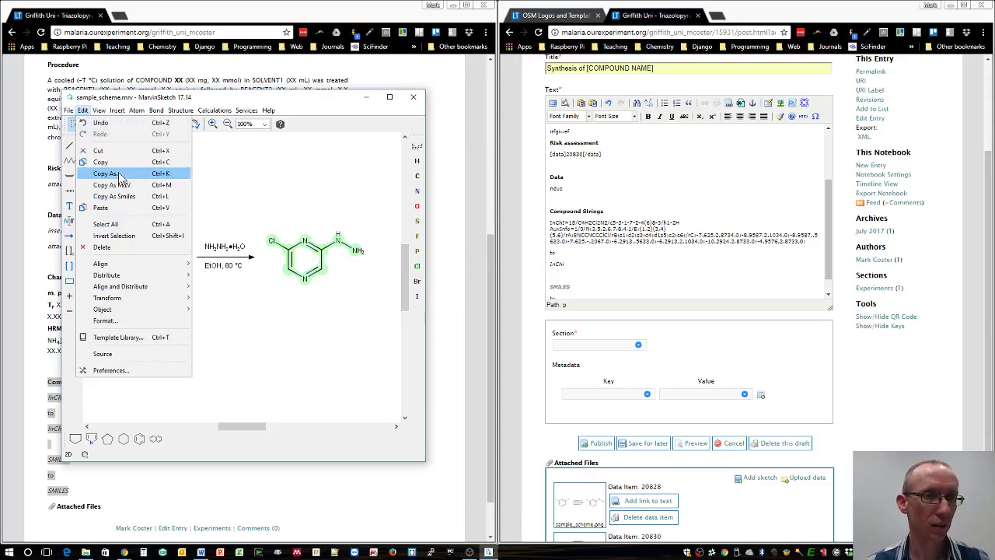
left_click(119, 172)
left_click(230, 326)
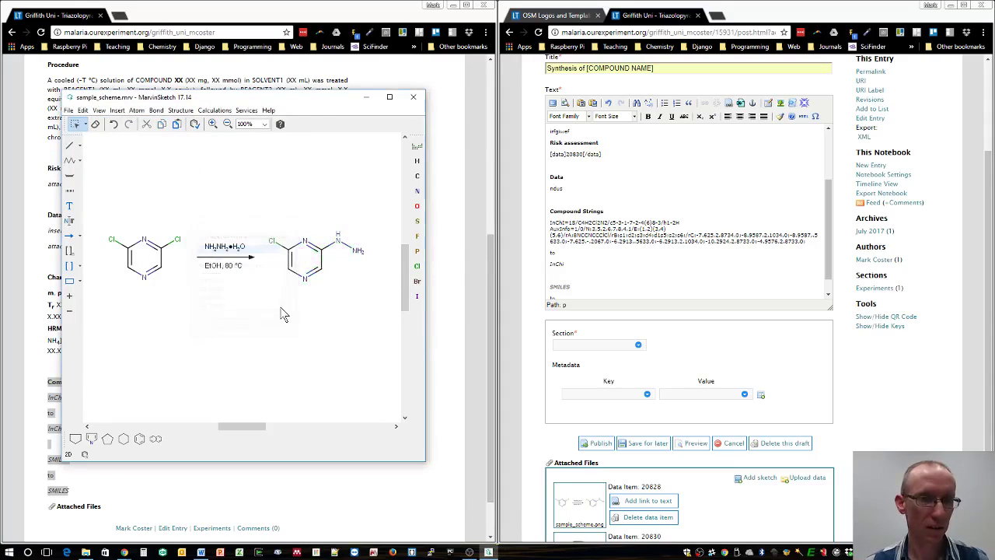
left_click_drag(549, 265, 570, 266)
key("ctrl+i")
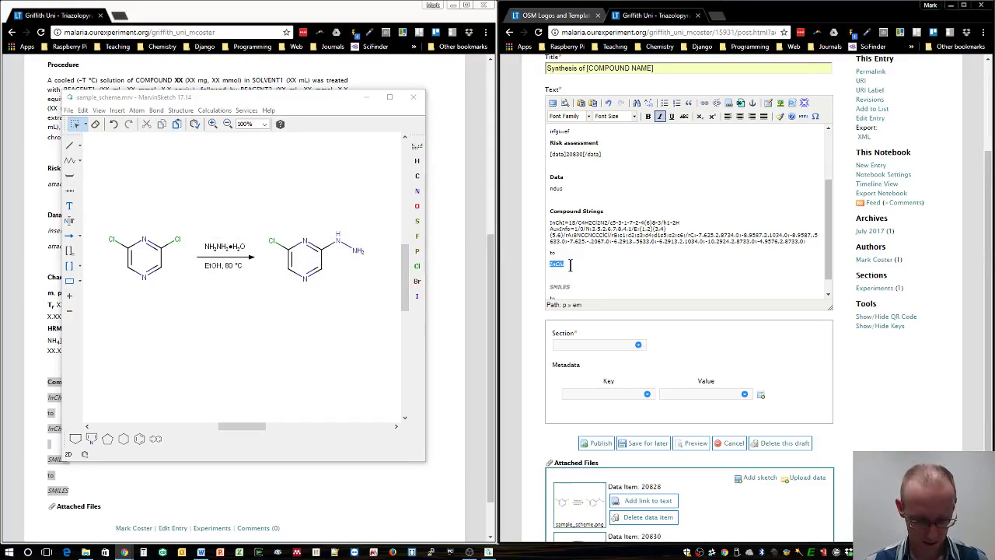
key("BackSpace")
key("ctrl+v")
scroll(642, 243, "down", 5)
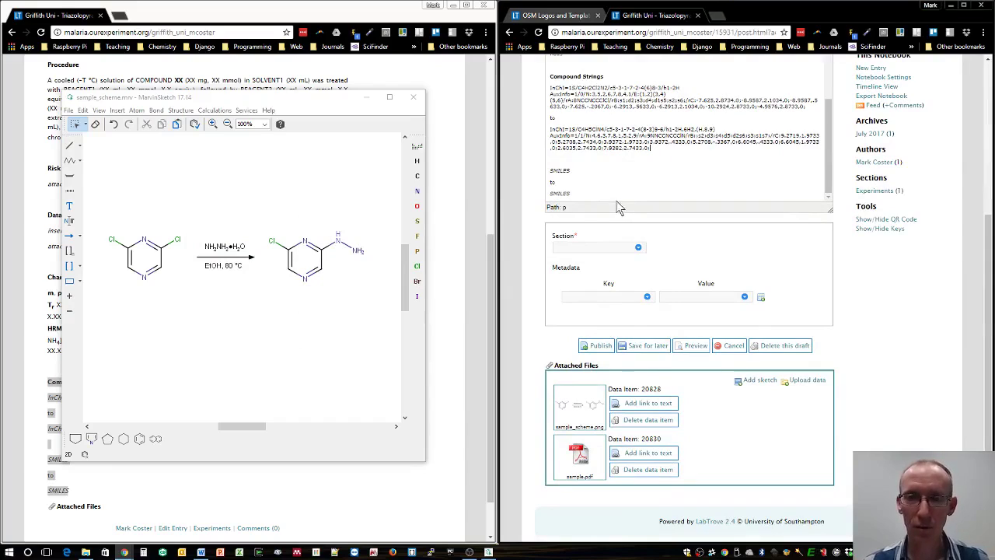
scroll(617, 200, "up", 3)
scroll(630, 191, "down", 3)
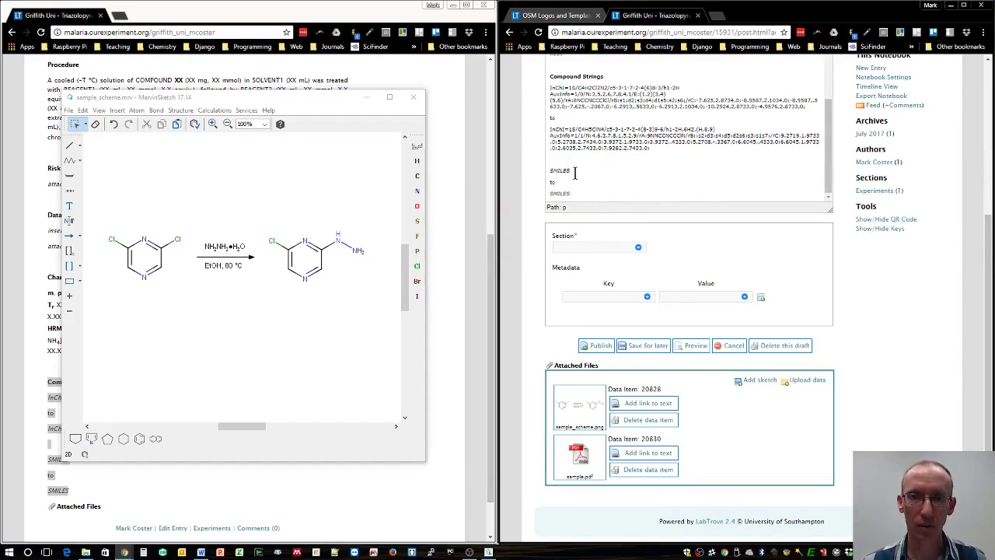
Step: Replace the first SMILES placeholder with the dichloropyrazine starting material's SMILES, ClC1=CN=CC(Cl)=N1
left_click_drag(572, 169, 536, 180)
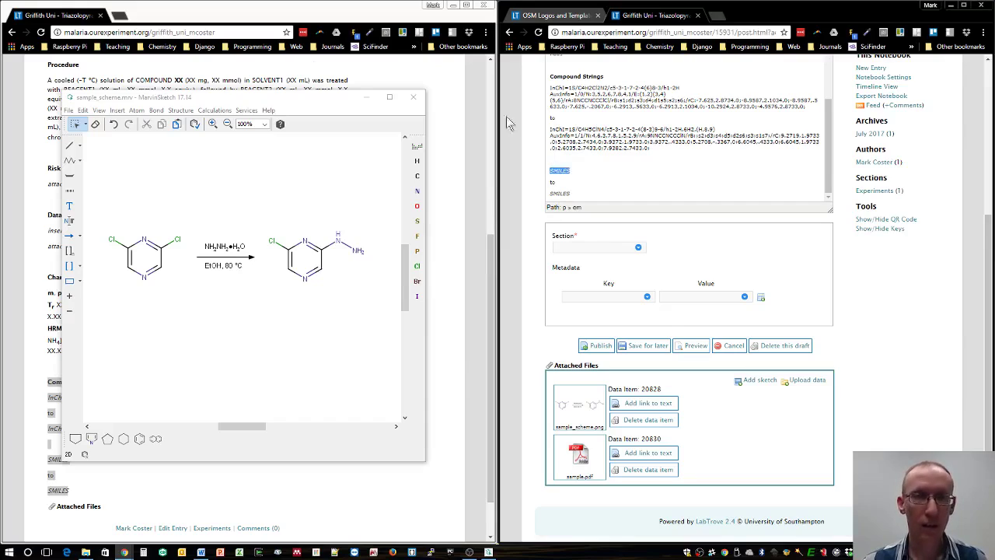
left_click(140, 99)
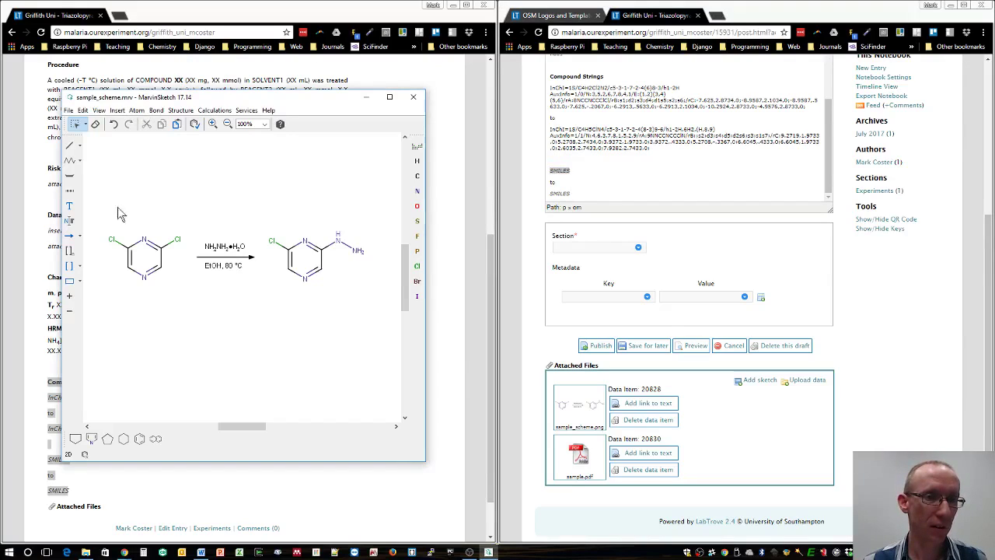
left_click_drag(94, 210, 188, 298)
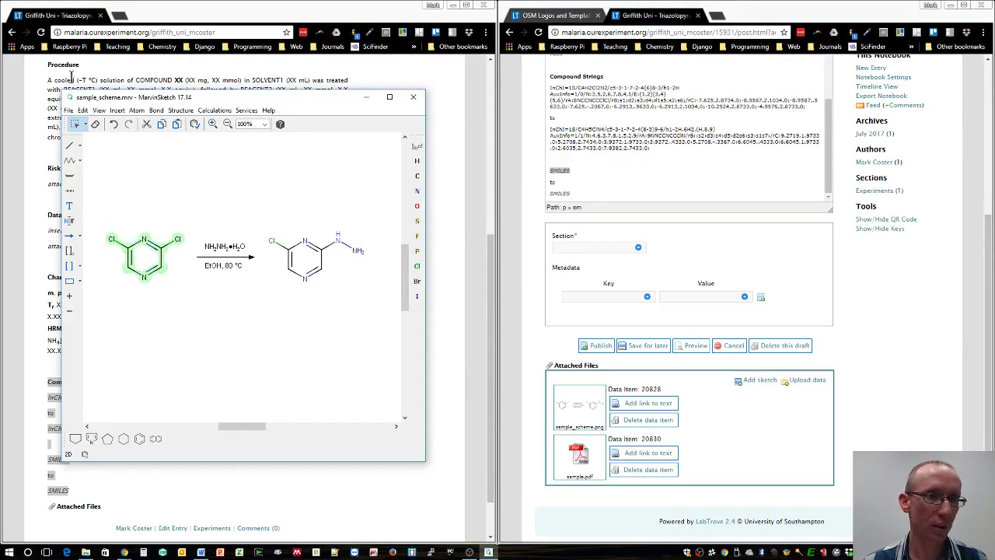
left_click(82, 109)
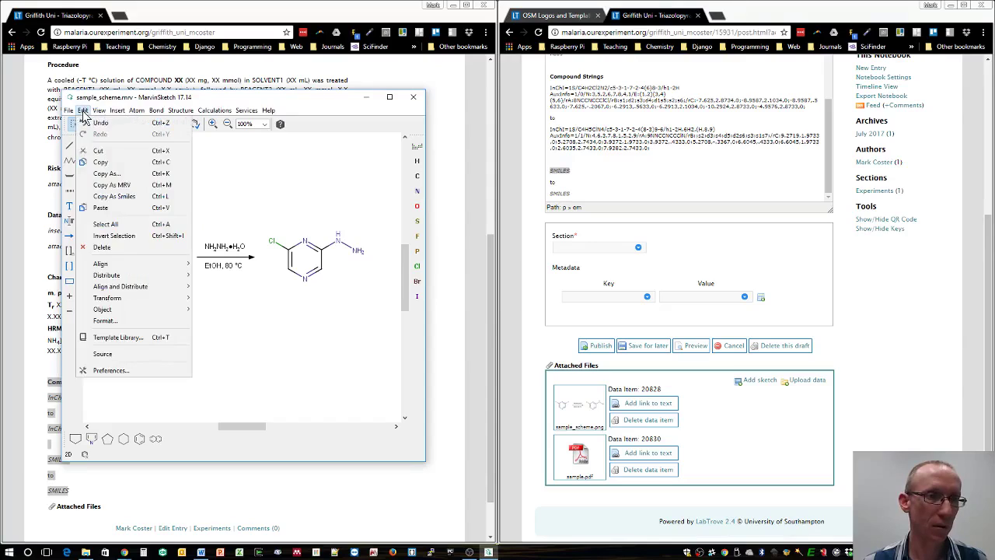
left_click(131, 196)
left_click(641, 24)
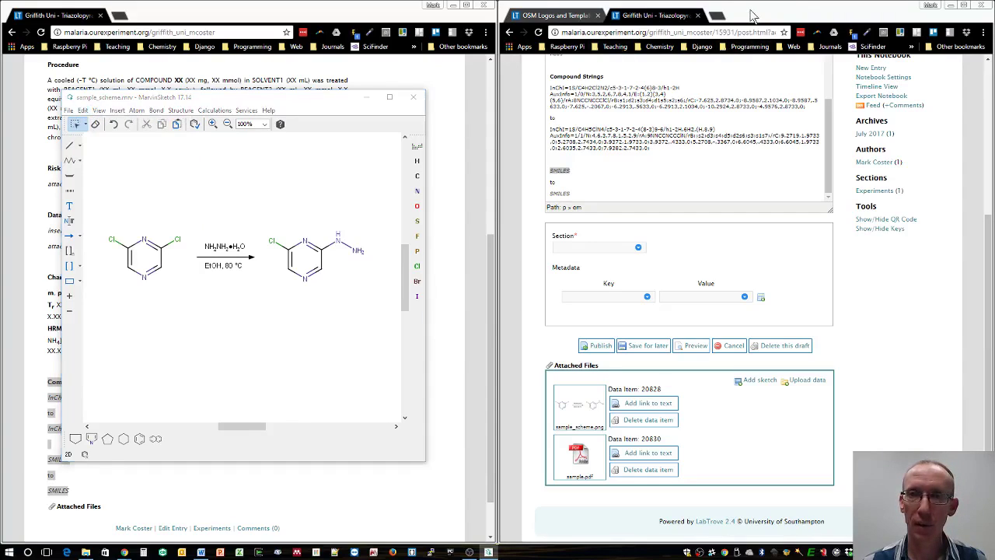
key("ctrl+v")
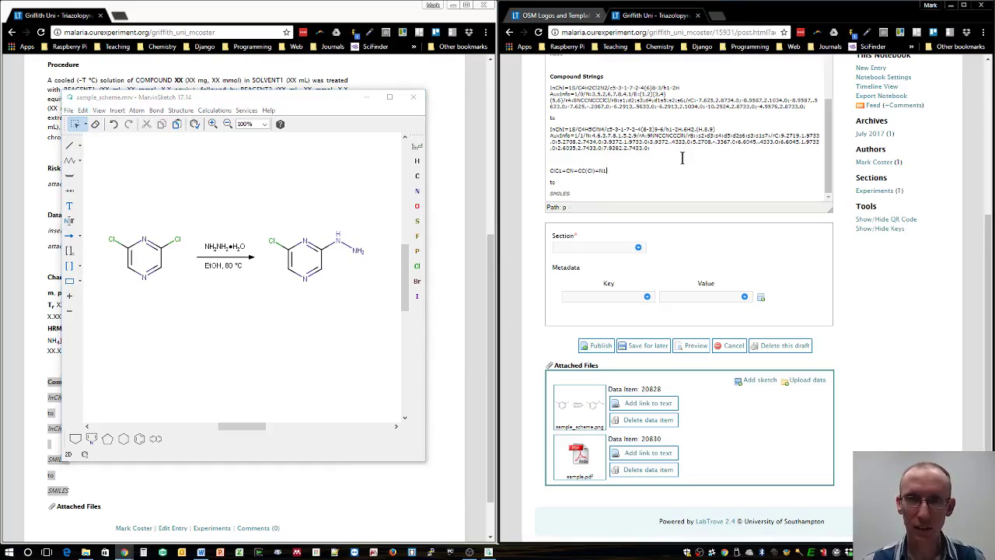
Step: Replace the second SMILES placeholder with the product's SMILES, NNC1=NC(Cl)=CN=C1
mouse_move(551, 195)
left_mouse_down()
mouse_move(572, 194)
mouse_move(555, 194)
left_mouse_up()
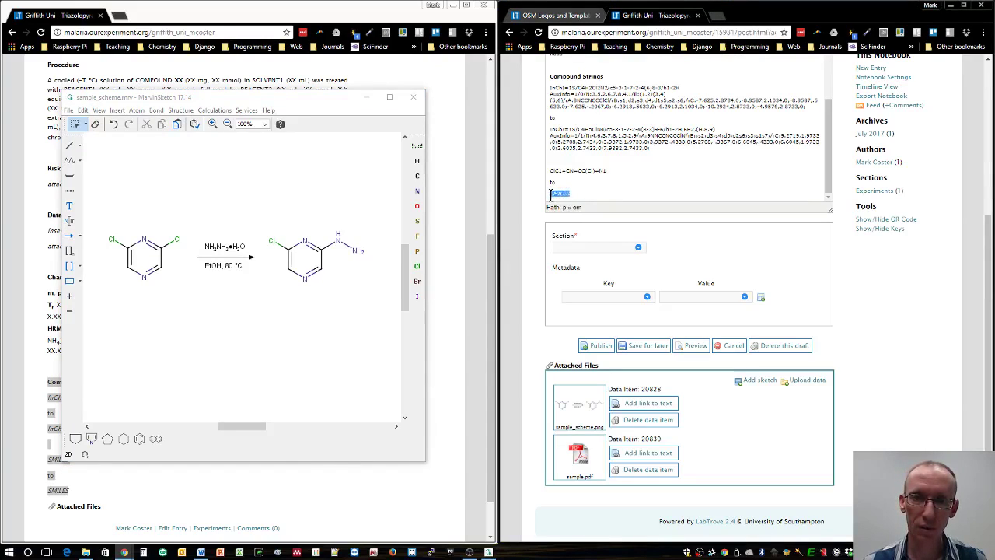
left_click(255, 186)
left_click_drag(266, 195, 381, 313)
left_click(83, 111)
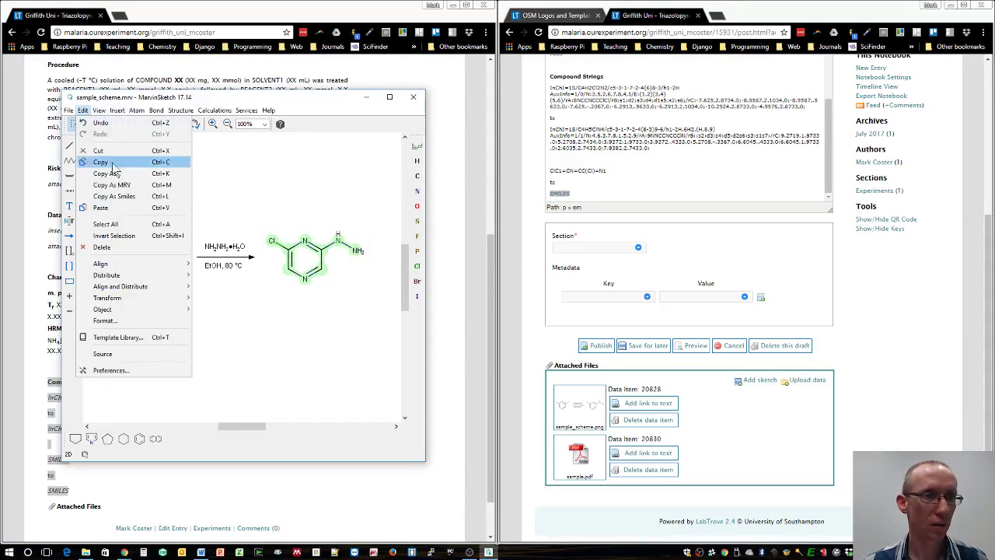
left_click(125, 197)
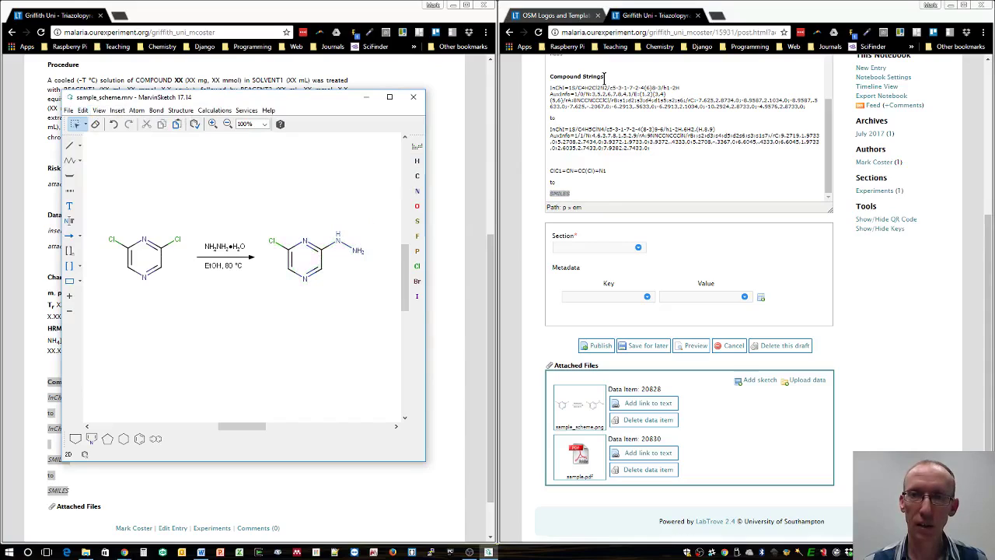
left_click(570, 193)
left_click_drag(568, 193, 548, 194)
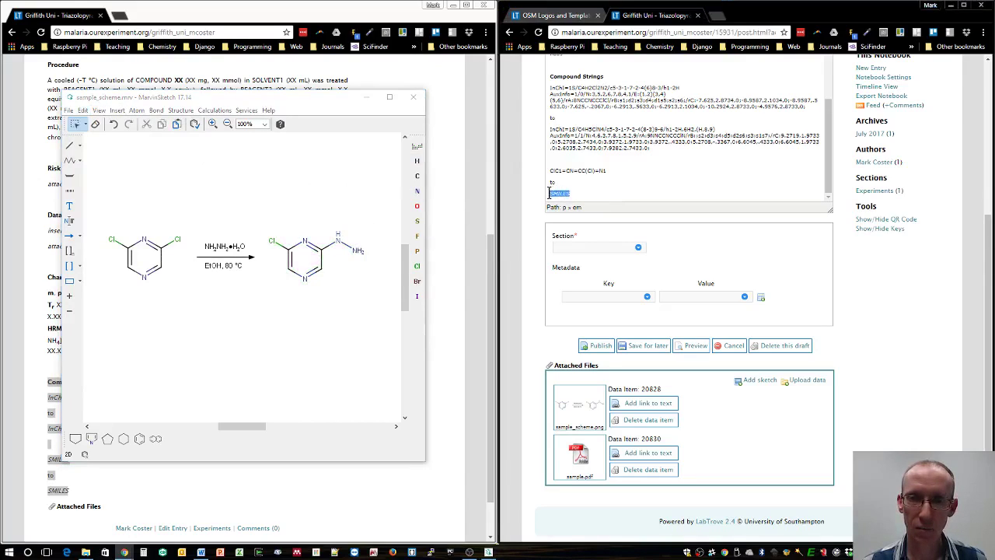
key("ctrl+v")
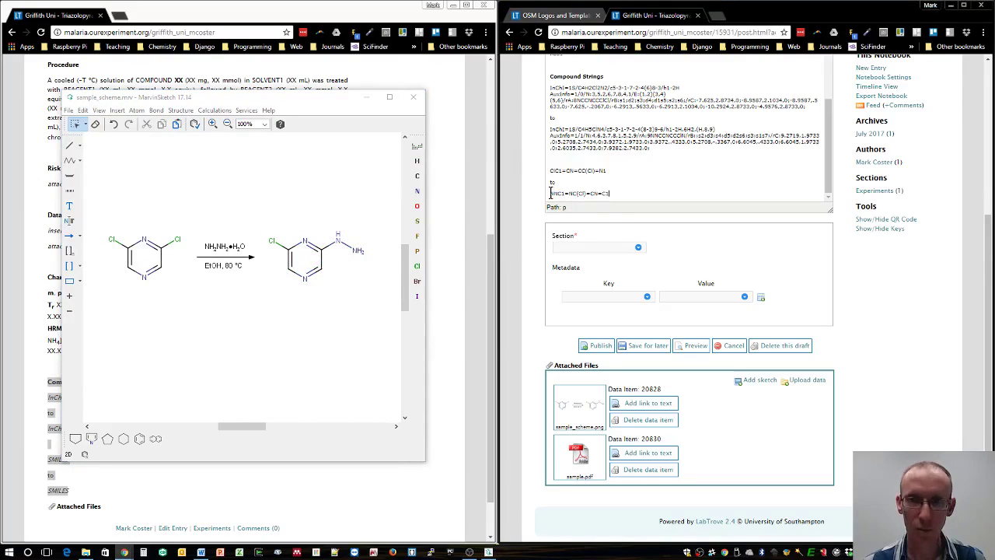
Step: Dismiss the editor's context menu and expand the Section dropdown below the entry editor
scroll(634, 178, "up", 3)
right_click(637, 179)
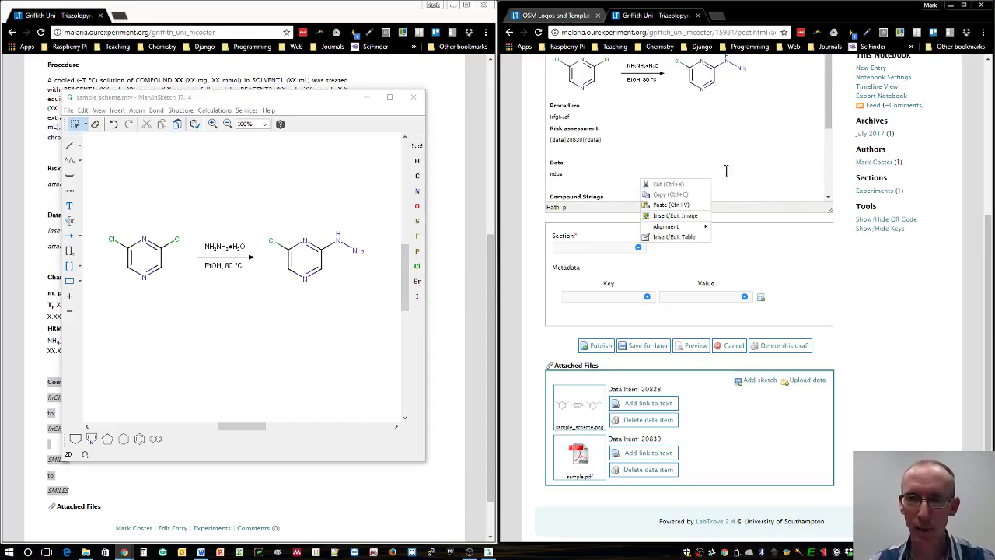
scroll(830, 163, "up", 3)
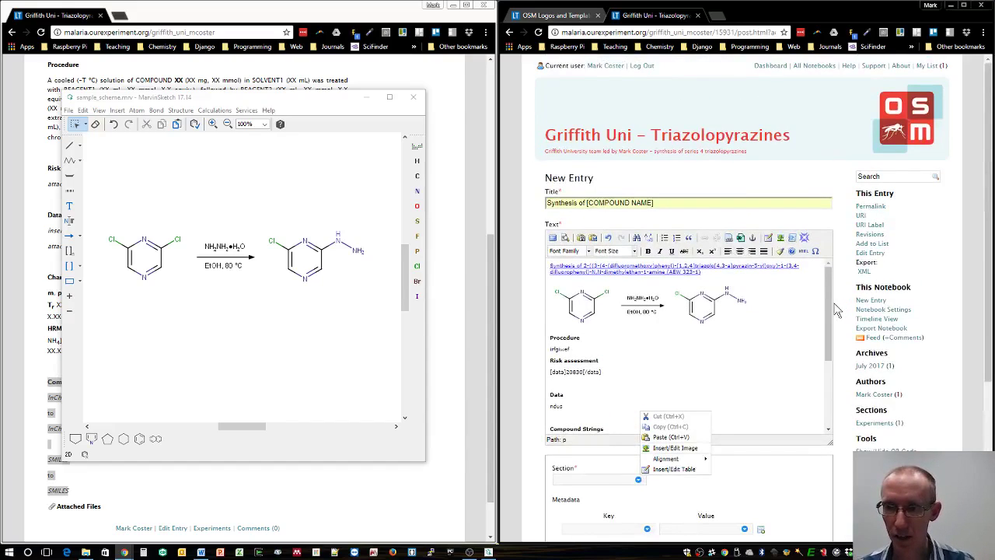
key("ctrl+v")
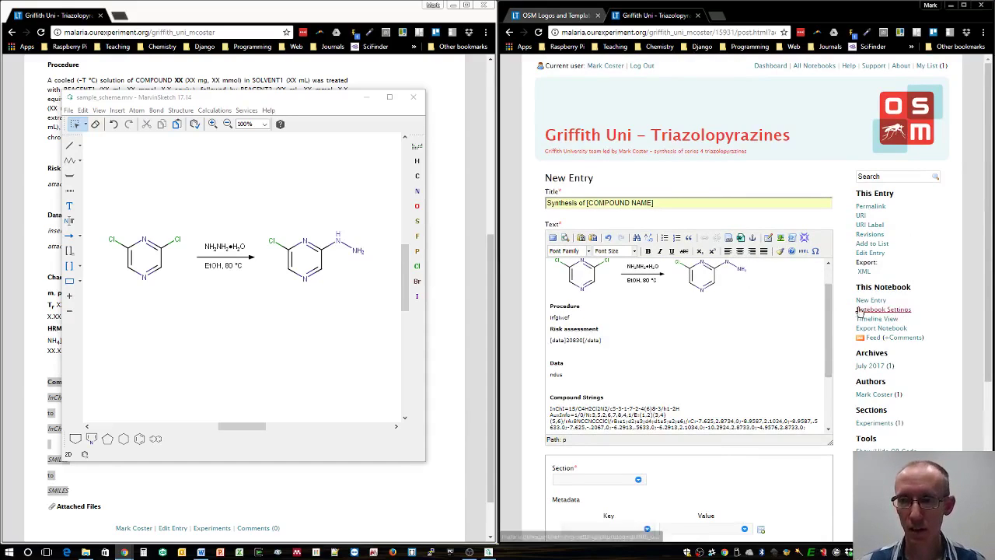
left_click_drag(826, 306, 822, 370)
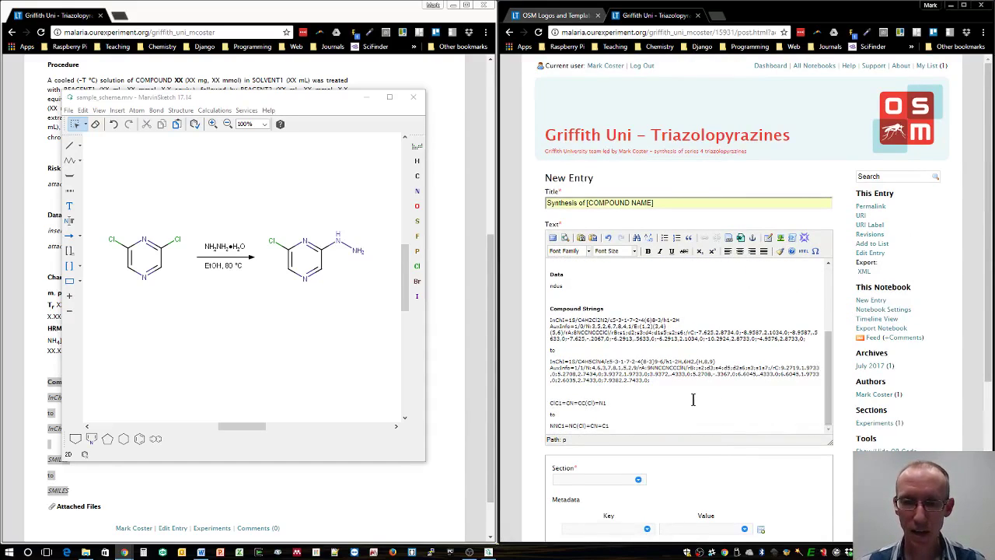
scroll(688, 400, "down", 3)
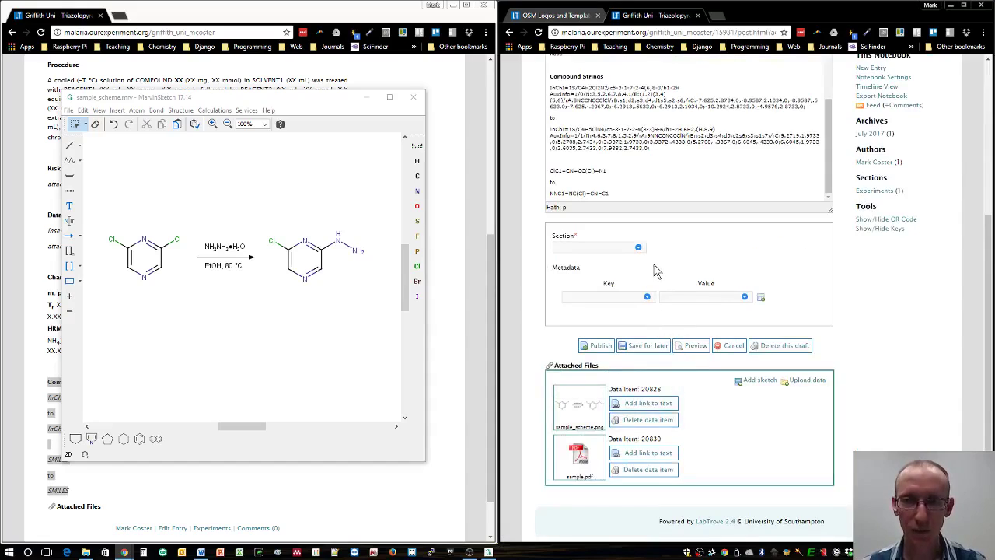
left_click(638, 247)
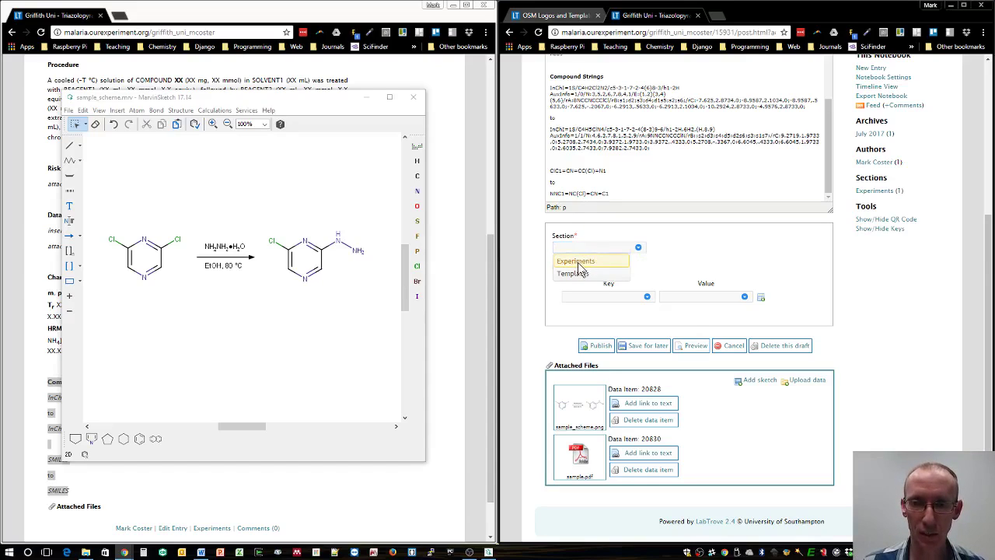
Step: Pick 'Experiments' as the section and publish the entry to the Triazolopyrazines notebook
left_click(578, 262)
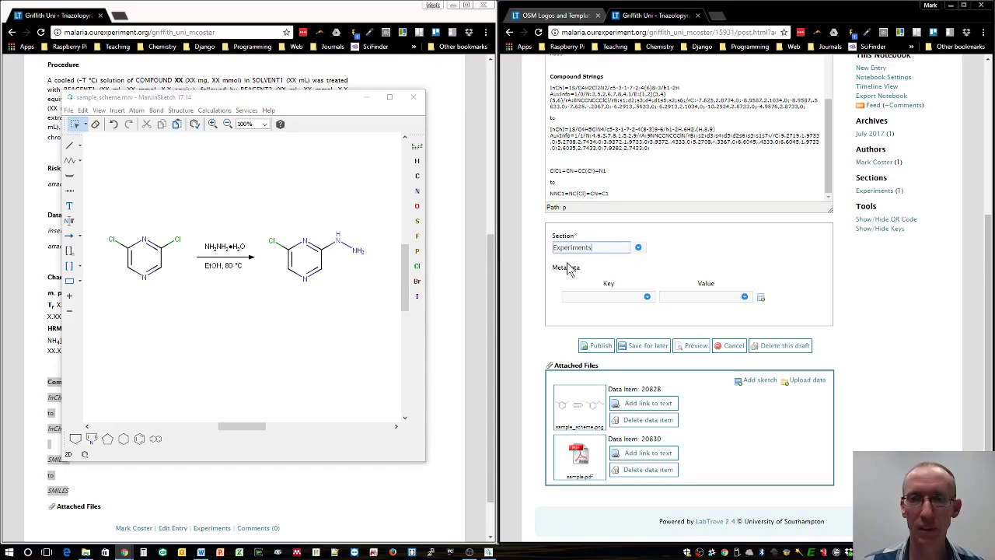
left_click(599, 348)
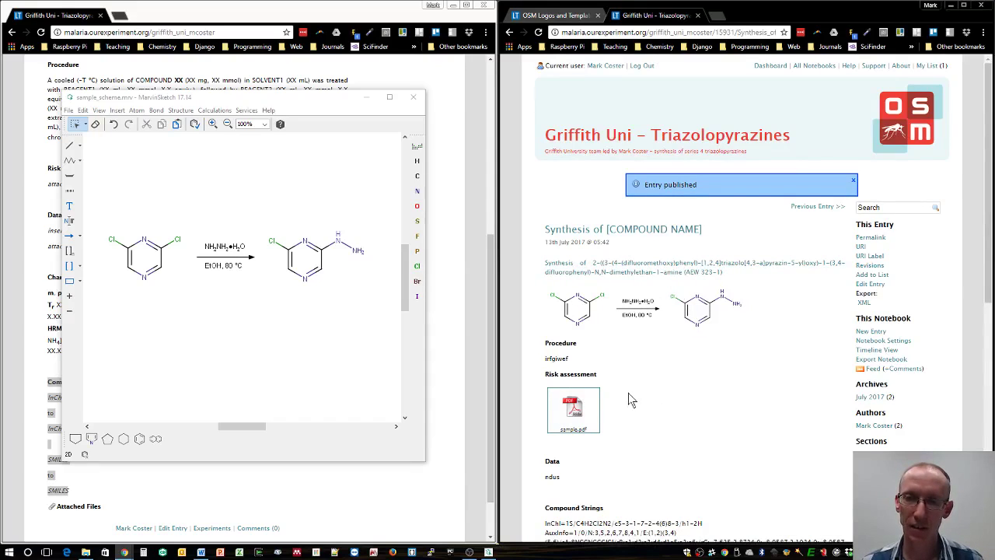
scroll(628, 392, "down", 4)
scroll(654, 301, "up", 4)
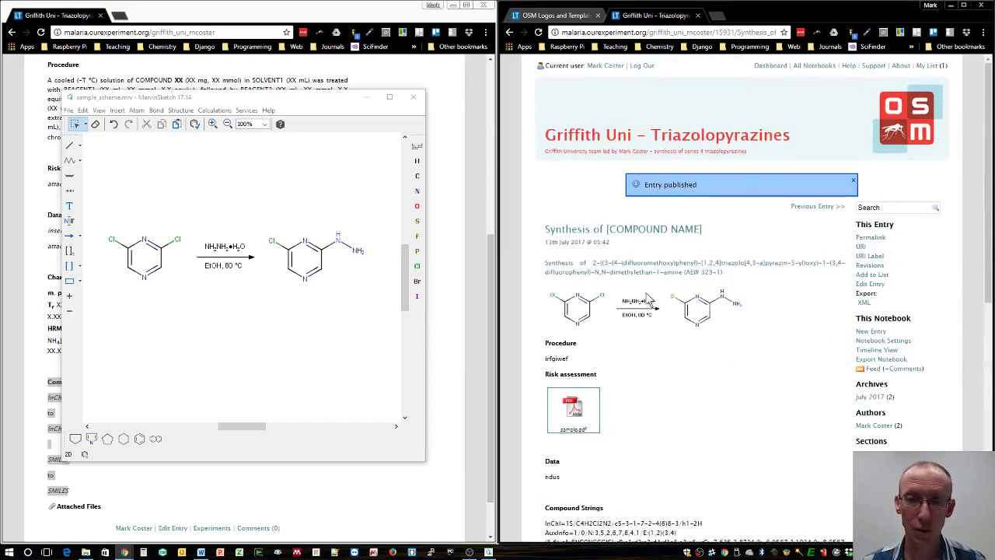